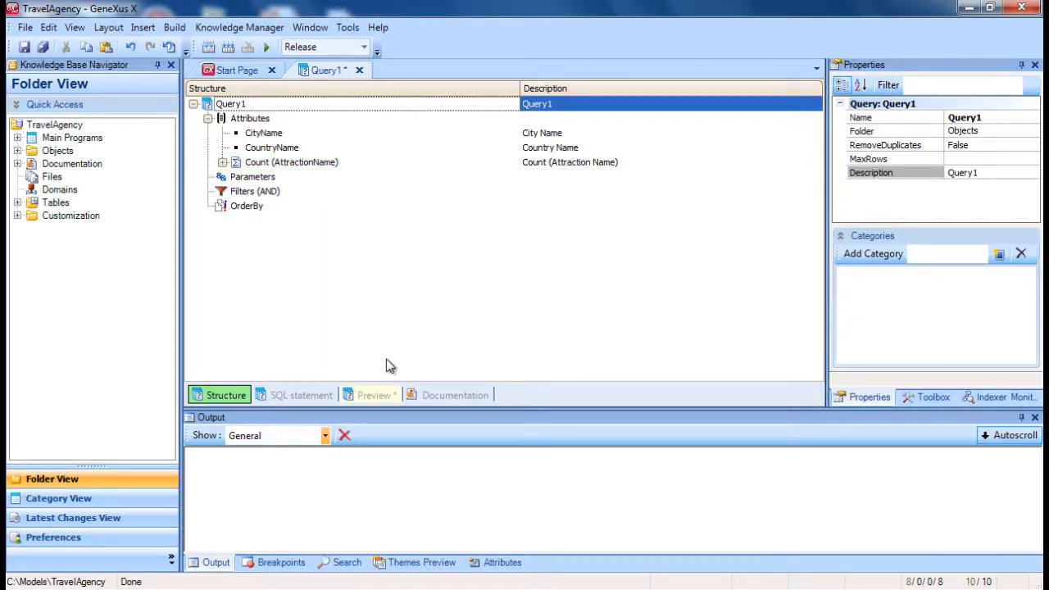
Preview Query1's results in an enlarged area and move the City Name field to the pivot table's columns.
click(374, 396)
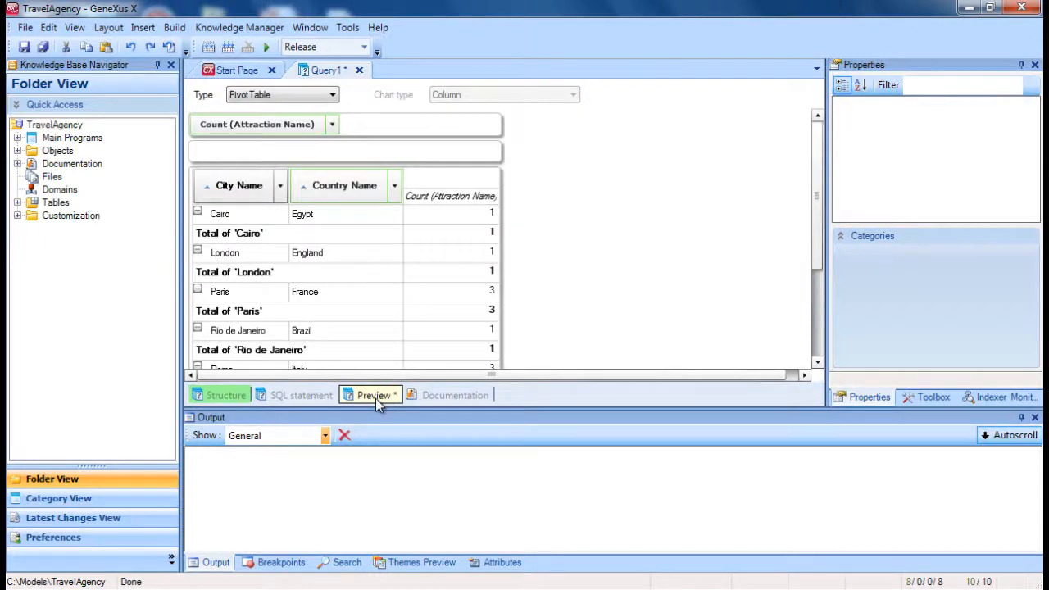
drag(504, 411, 508, 464)
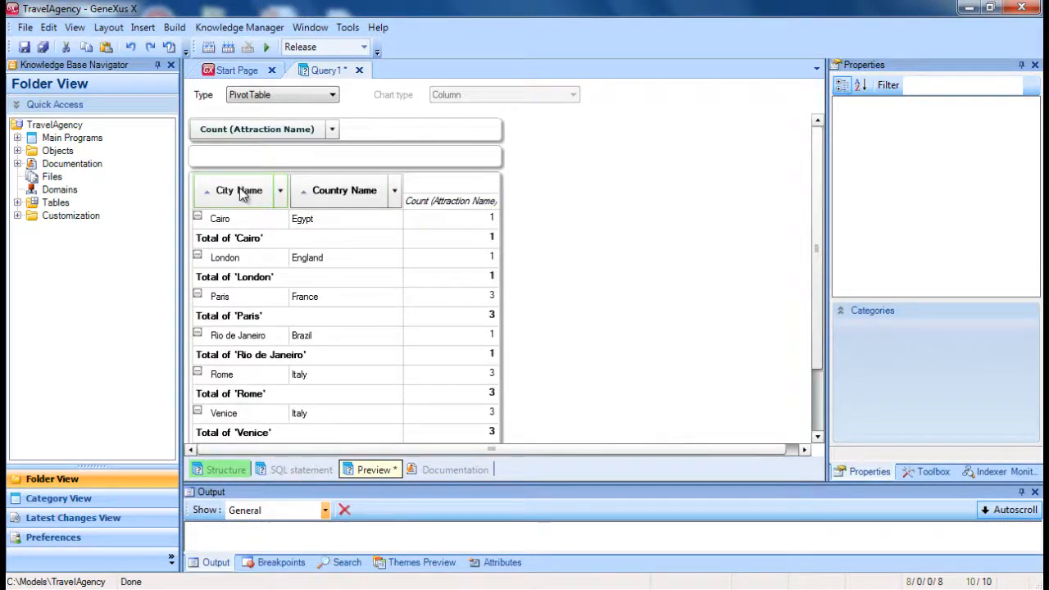
drag(240, 191, 425, 190)
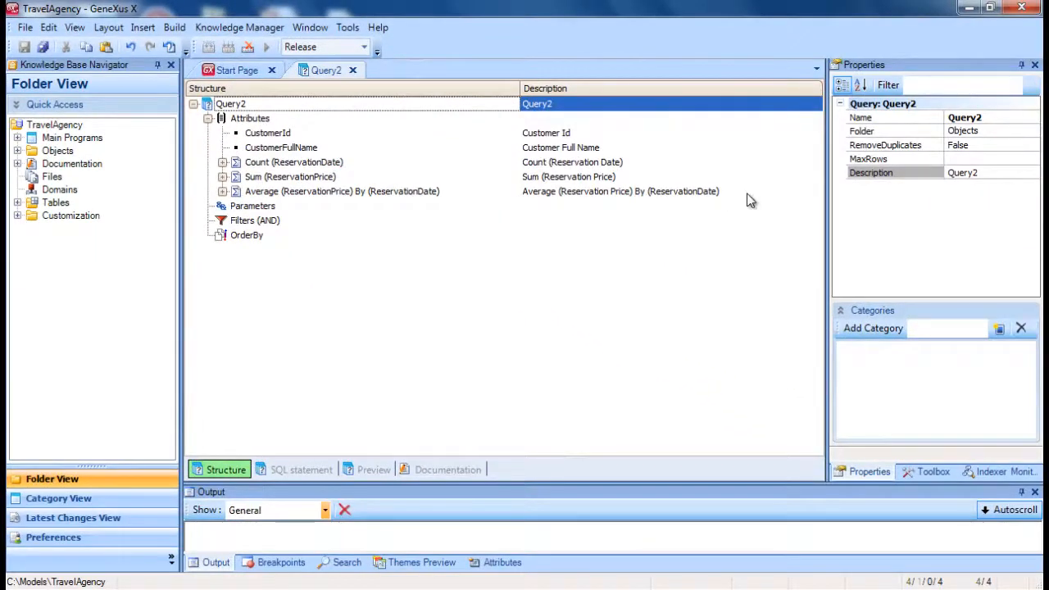
Preview Query2's results and set the output type to Chart.
click(364, 470)
click(333, 96)
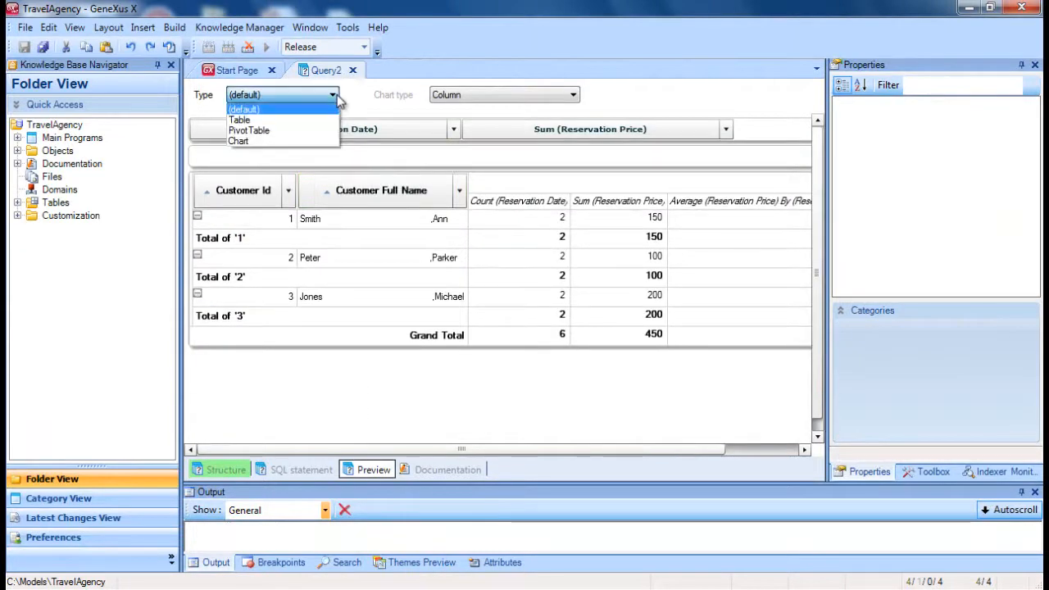
click(316, 140)
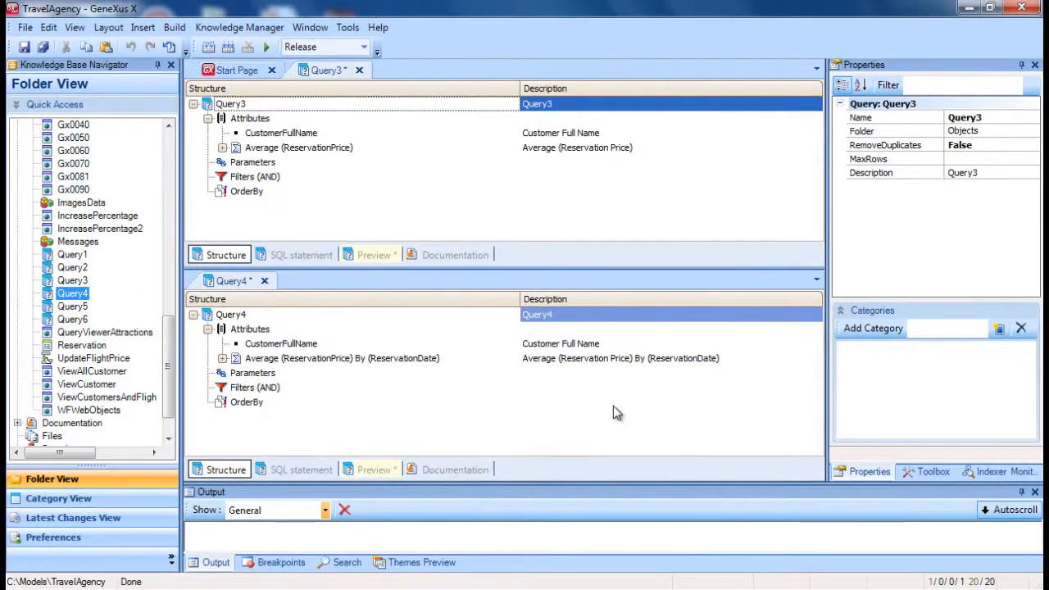
Preview the results of Query3 against Query4, and of Query5 against Query6.
click(375, 255)
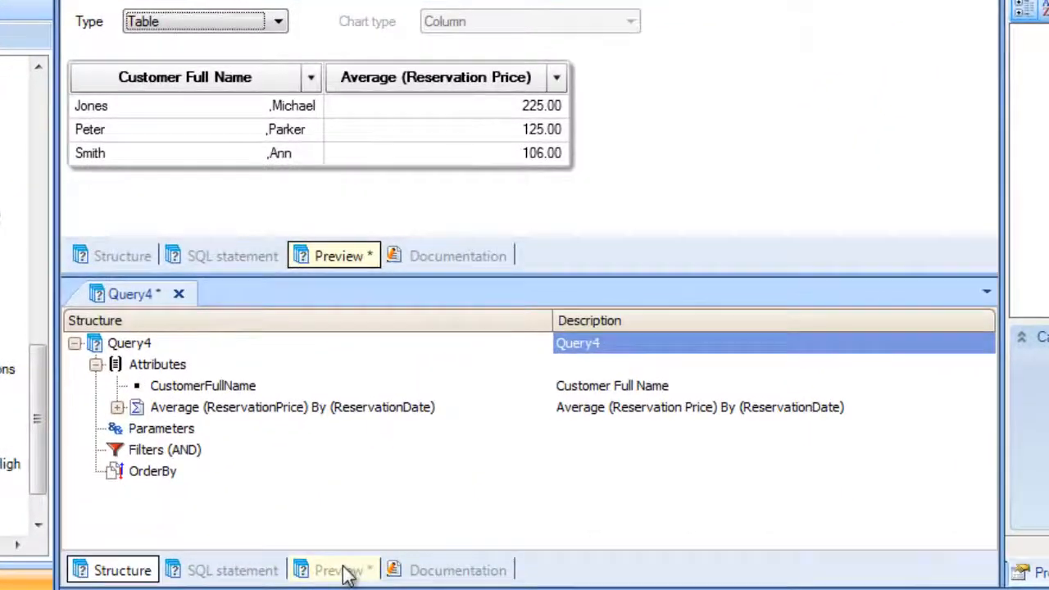
click(349, 574)
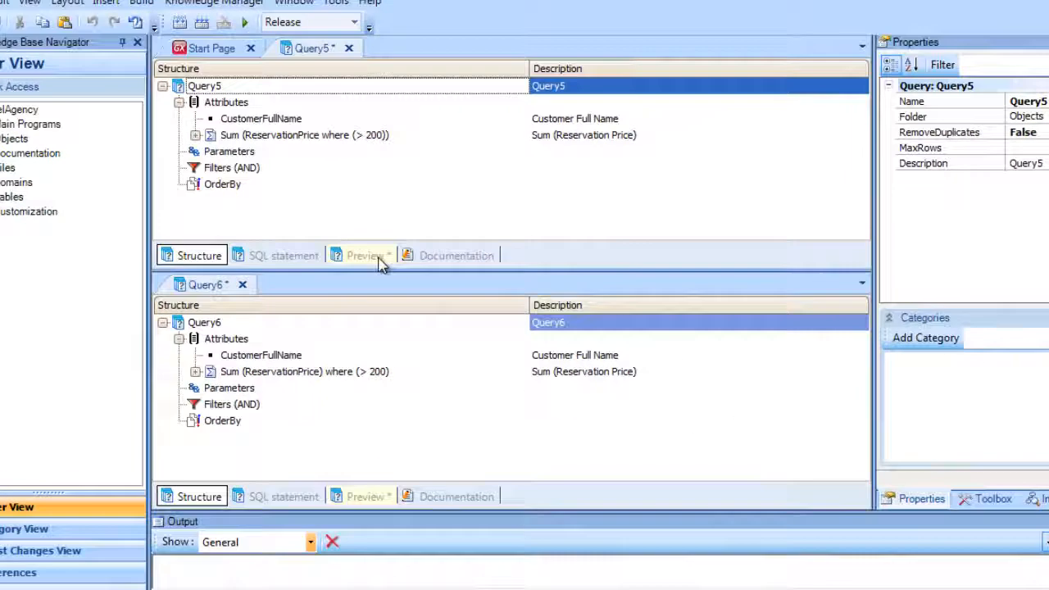
click(378, 255)
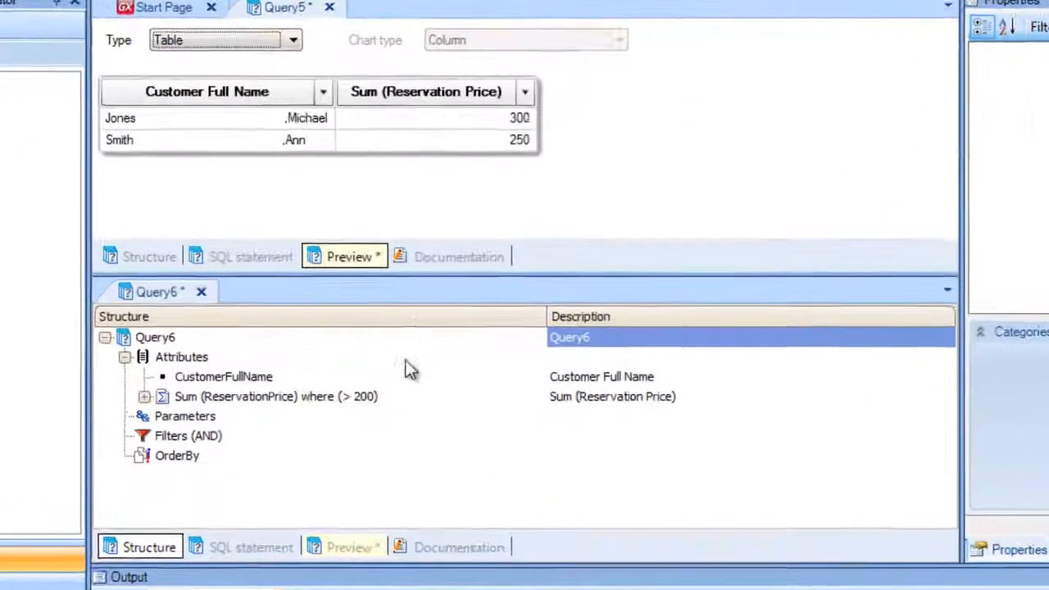
click(363, 552)
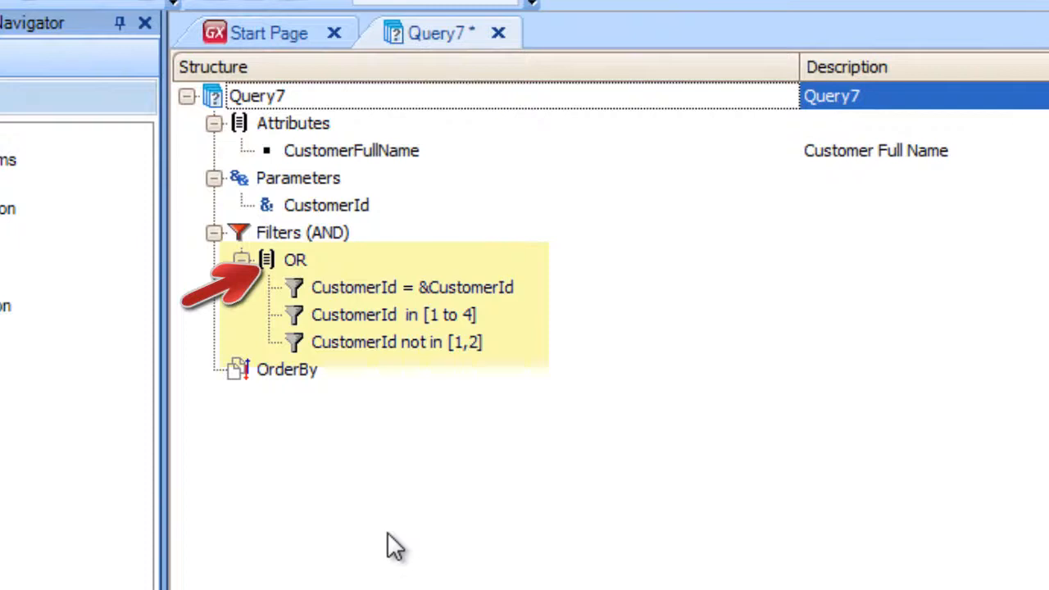
Insert a new filter group under Query7's Filters node and set its LogicOperator to OR.
click(310, 236)
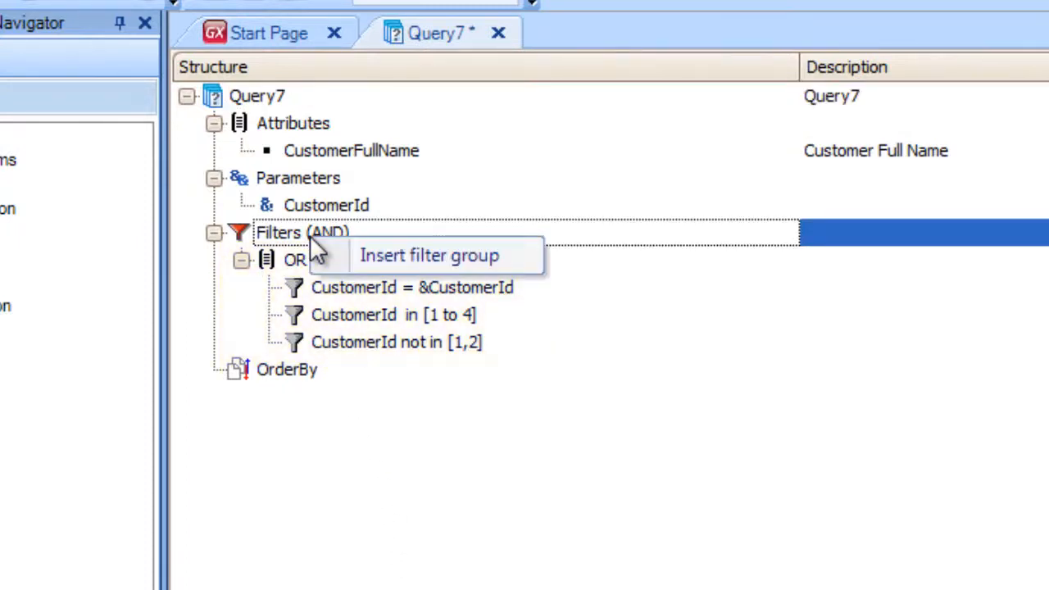
click(397, 257)
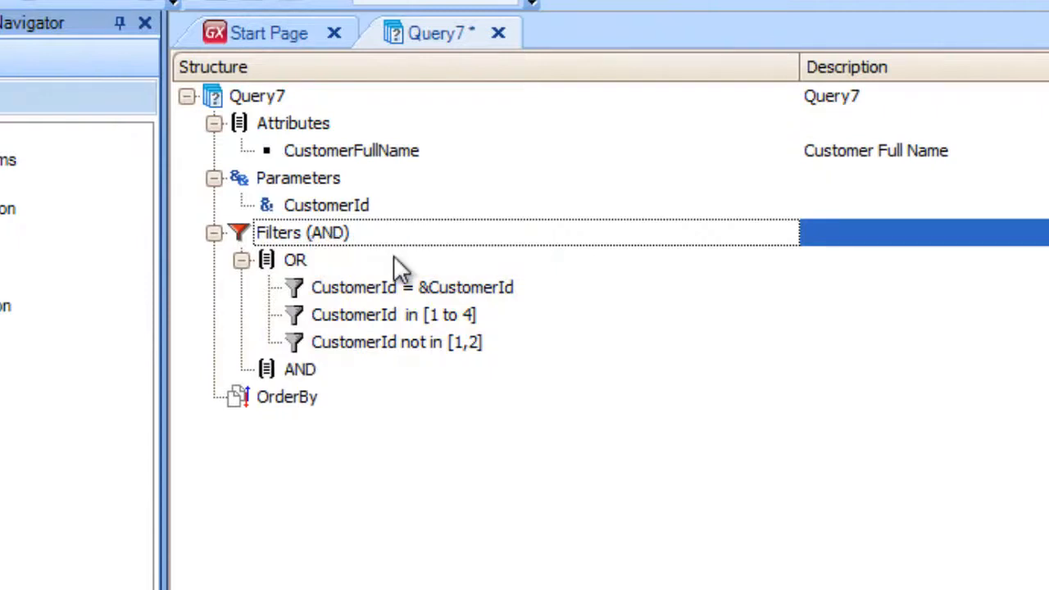
click(299, 371)
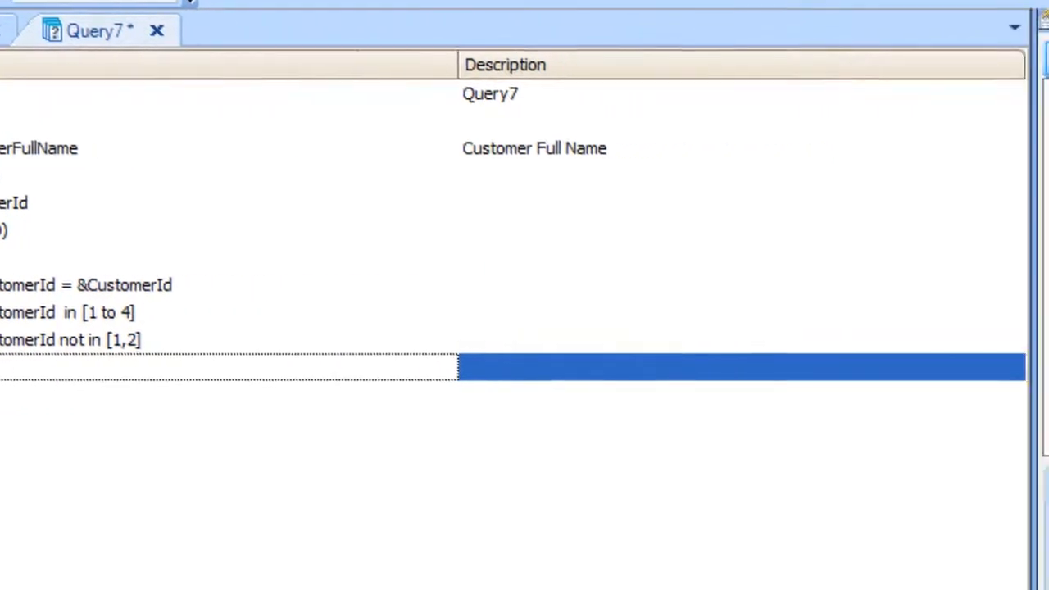
click(1029, 116)
click(902, 166)
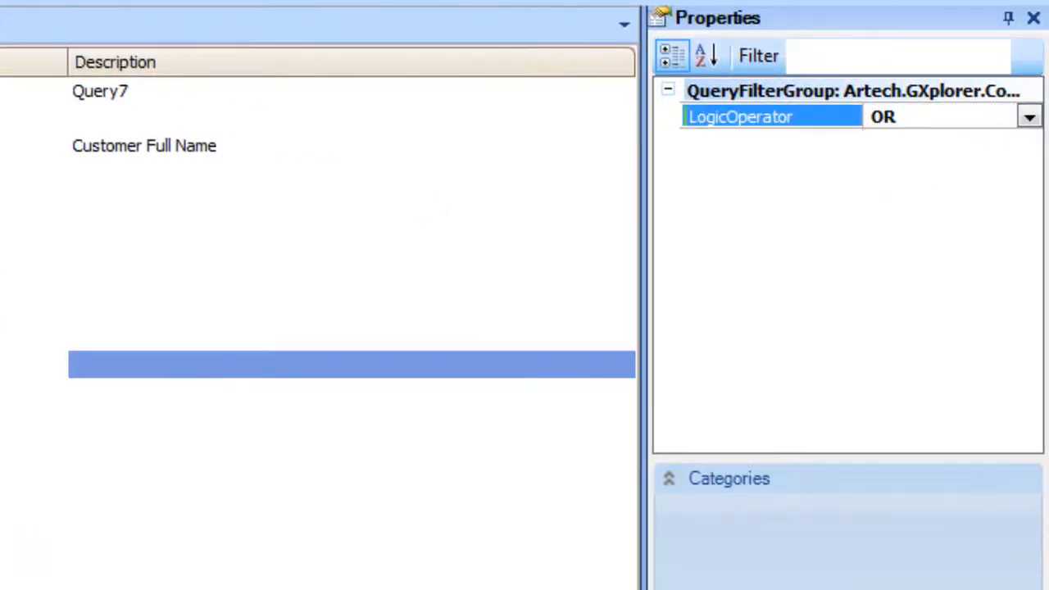
Add the filter ReservationAvailable = true to the new OR group.
key(Return)
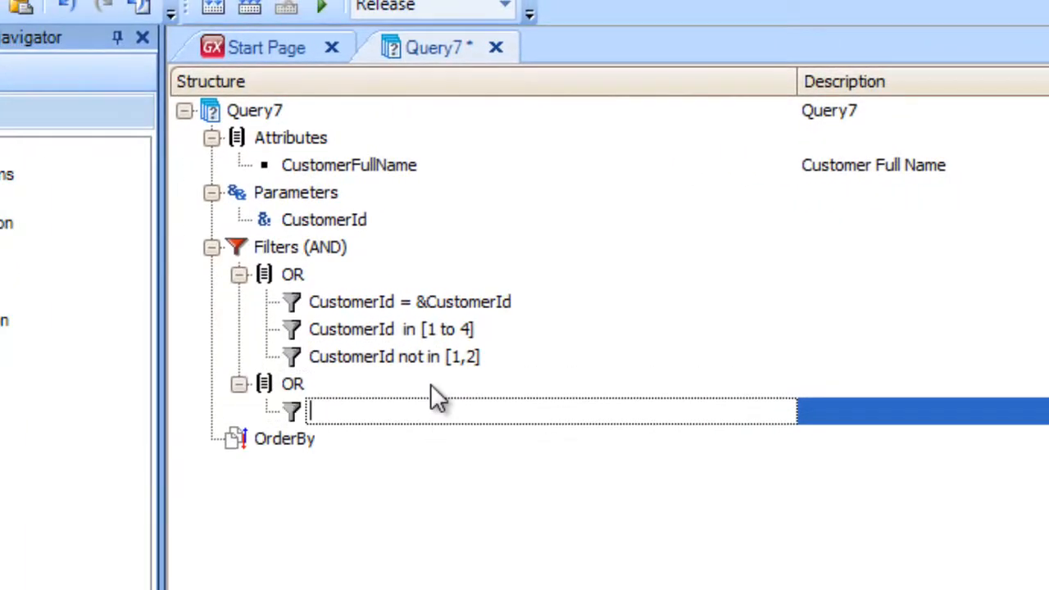
text(ReservationAvailable)
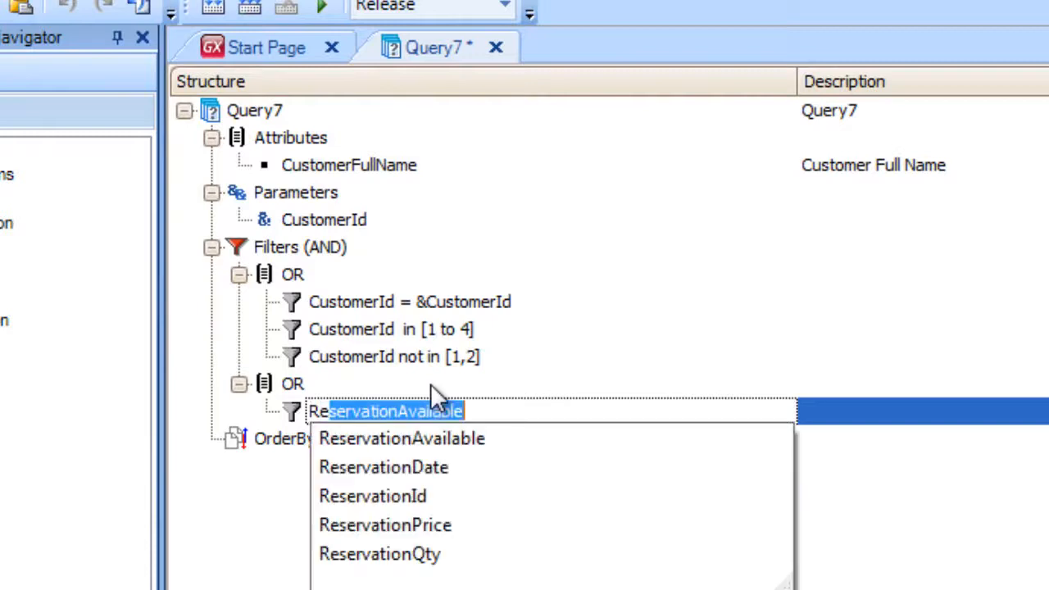
key(Return)
key(Return)
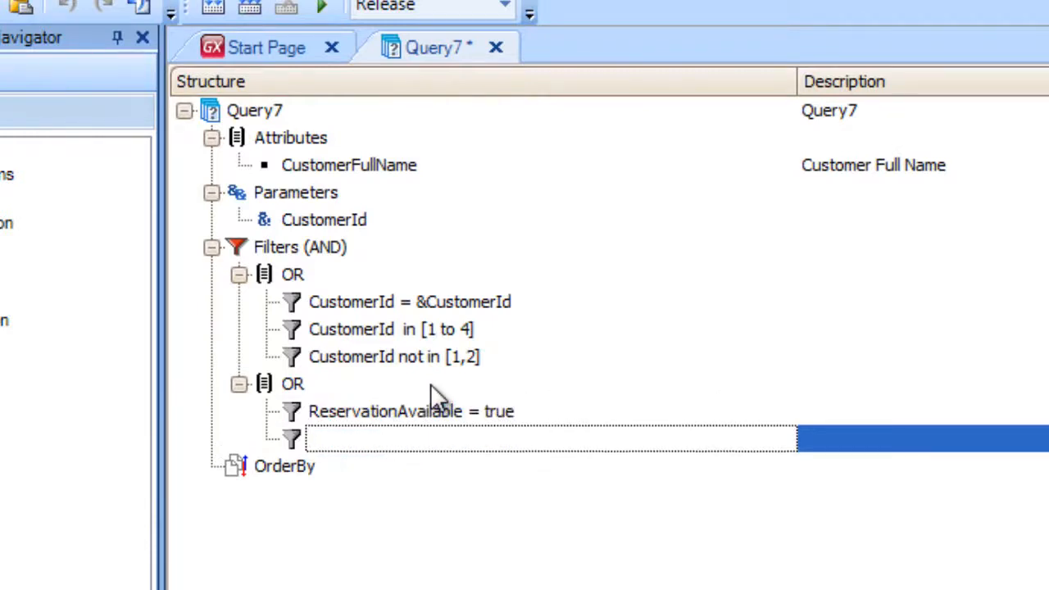
Add a ReservationDate filter with the date #2013-02-26# to the same OR group and change its comparison operator to >.
text(Re)
key(Down)
key(Down)
key(Return)
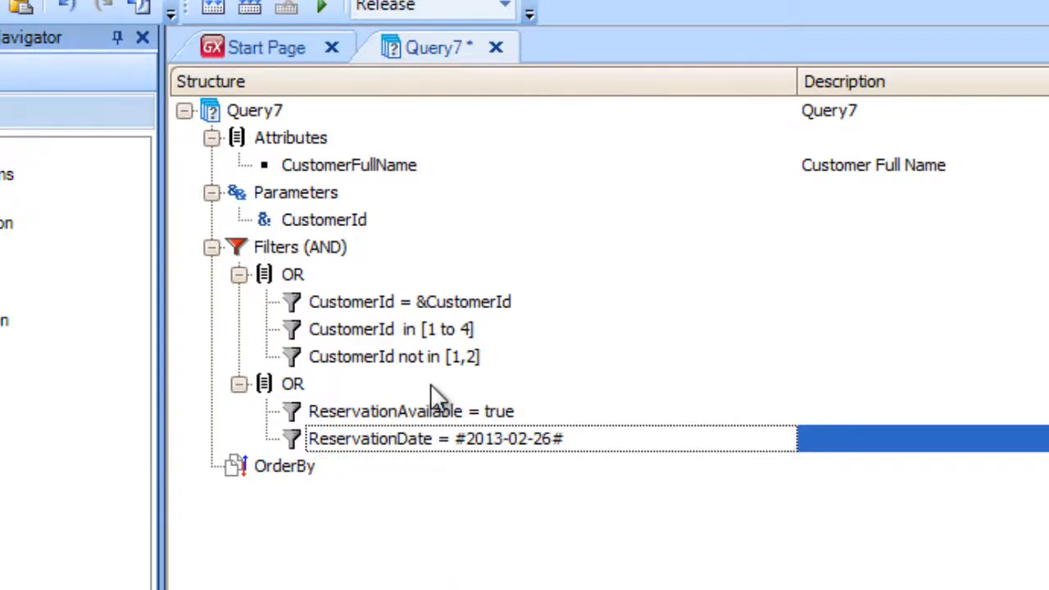
click(437, 440)
key(Delete)
key(Delete)
text(>)
click(410, 106)
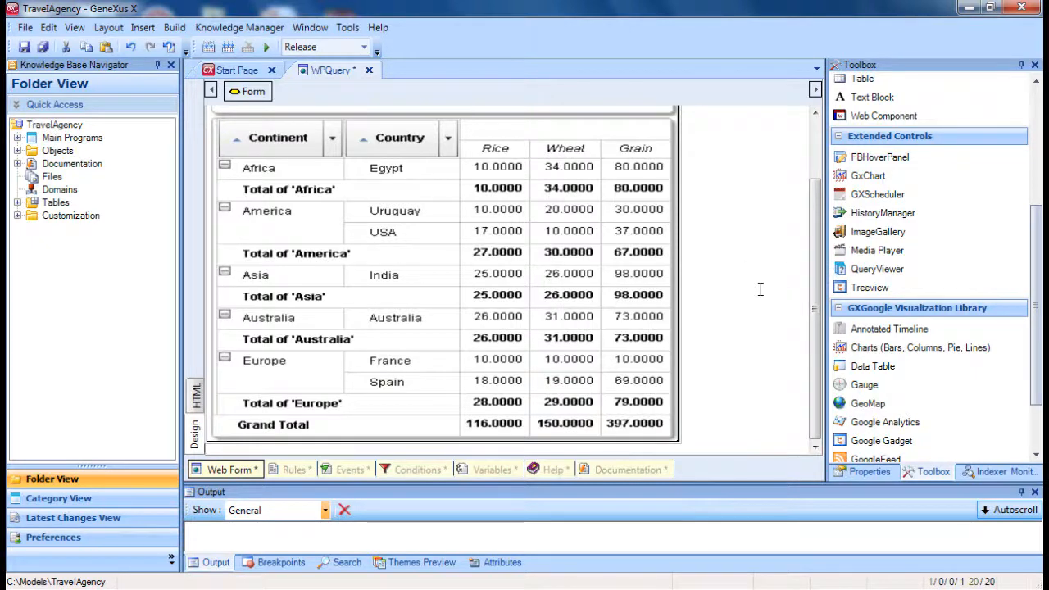
Set the Object data binding of the WPQuery form's QueryViewer1 control to Query1.
click(625, 291)
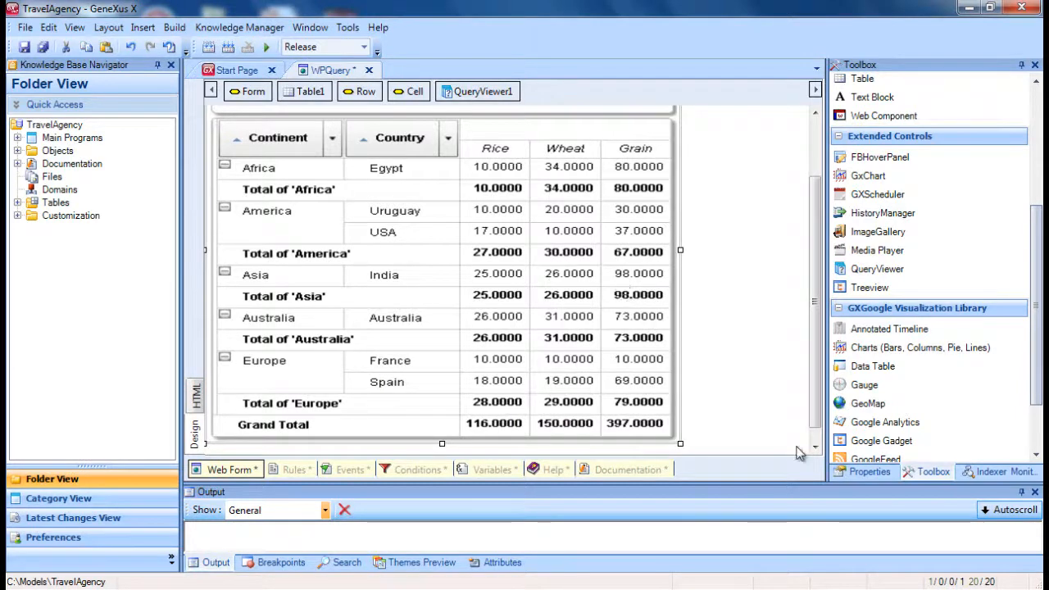
click(865, 473)
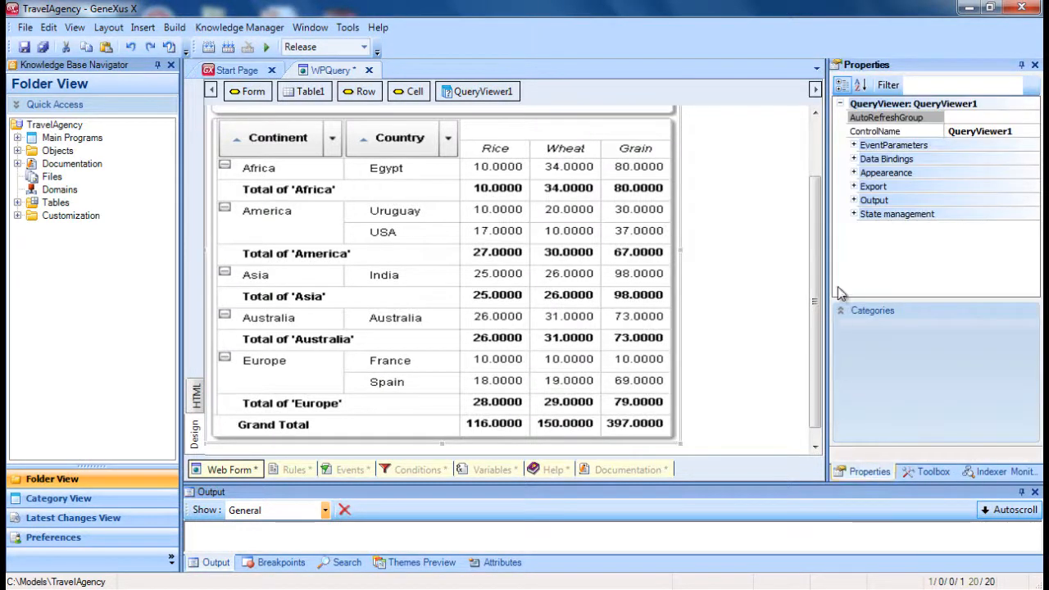
click(854, 158)
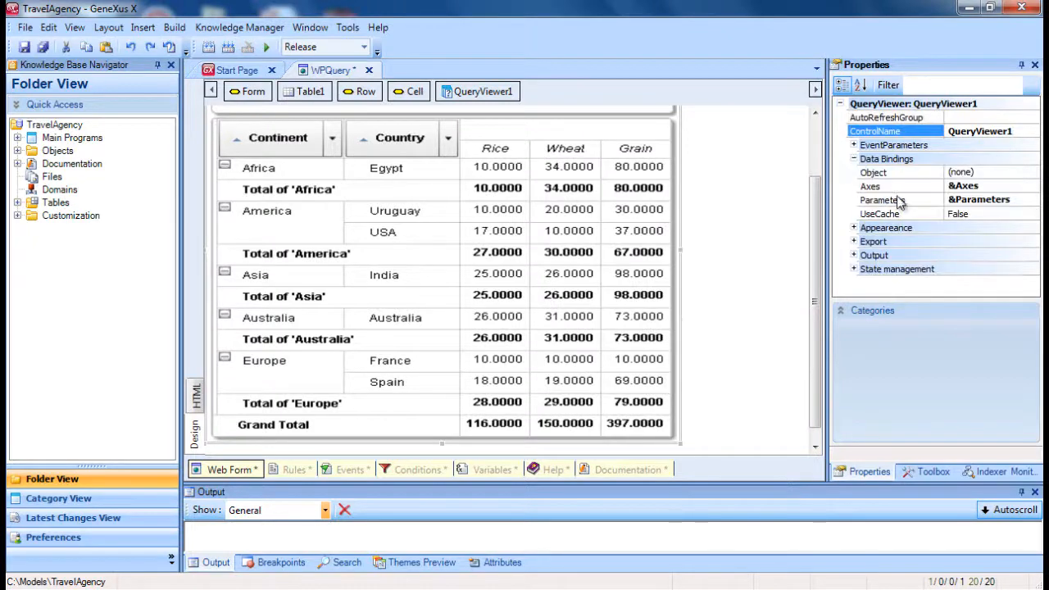
click(1010, 173)
click(1032, 173)
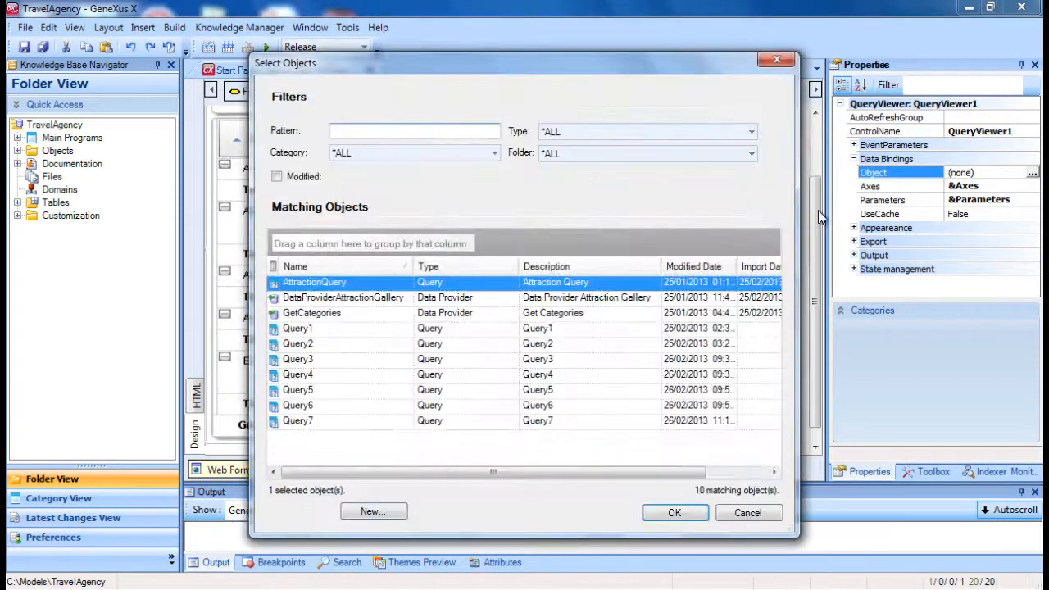
double_click(343, 327)
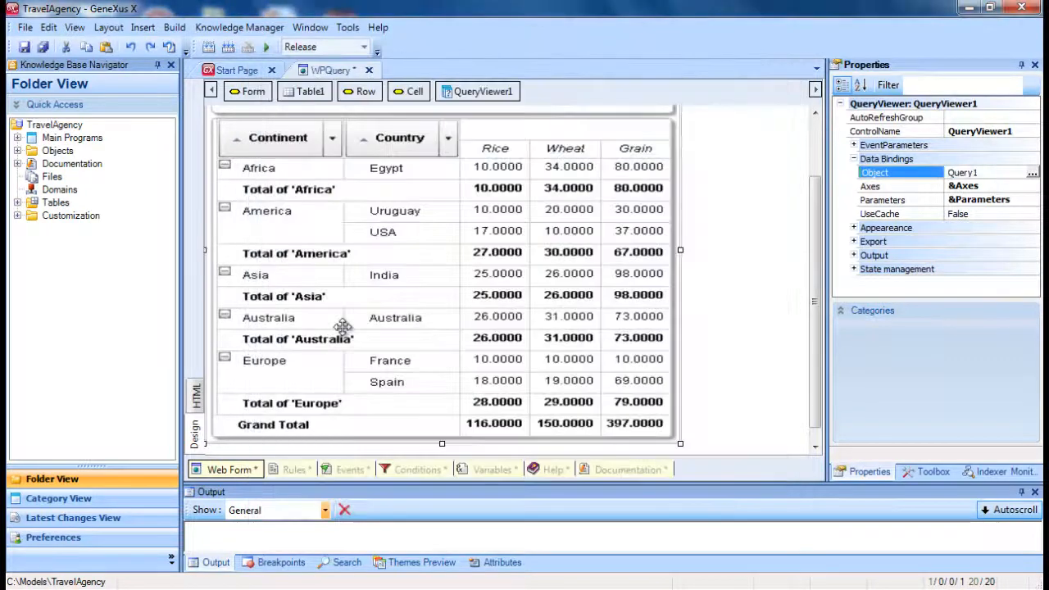
Set QueryViewer1's output Type to Chart.
click(855, 255)
click(998, 271)
click(1019, 269)
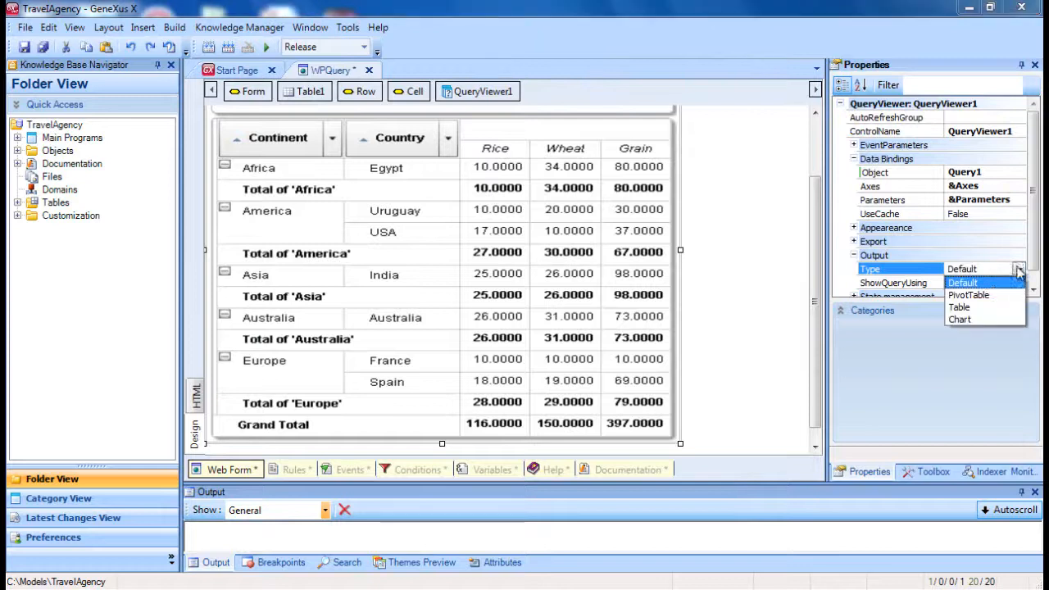
click(973, 319)
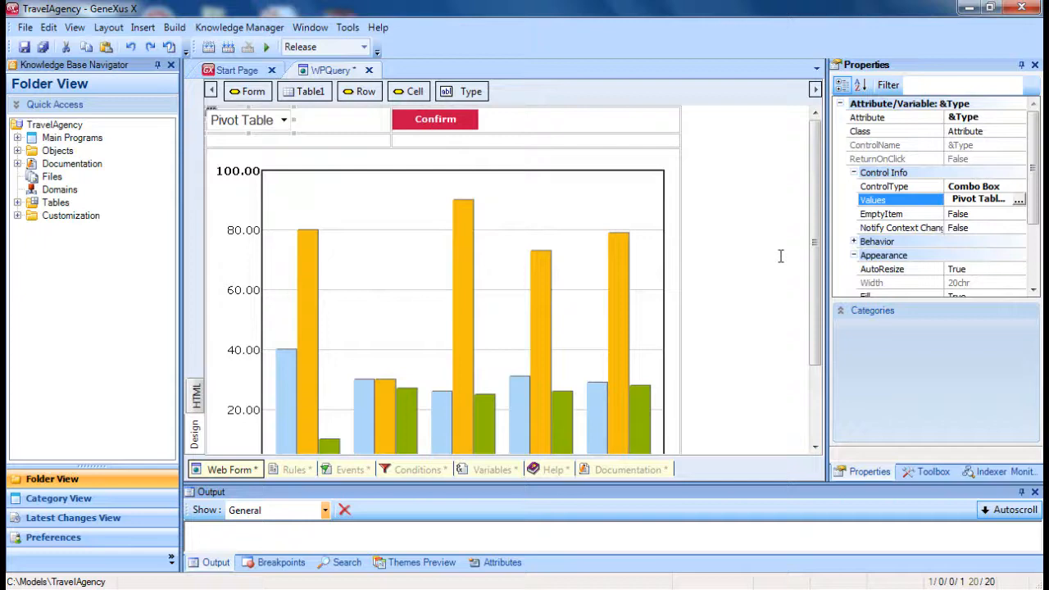
Review the value list of the &Type combo box and open the Confirm button's Enter event code.
click(1019, 200)
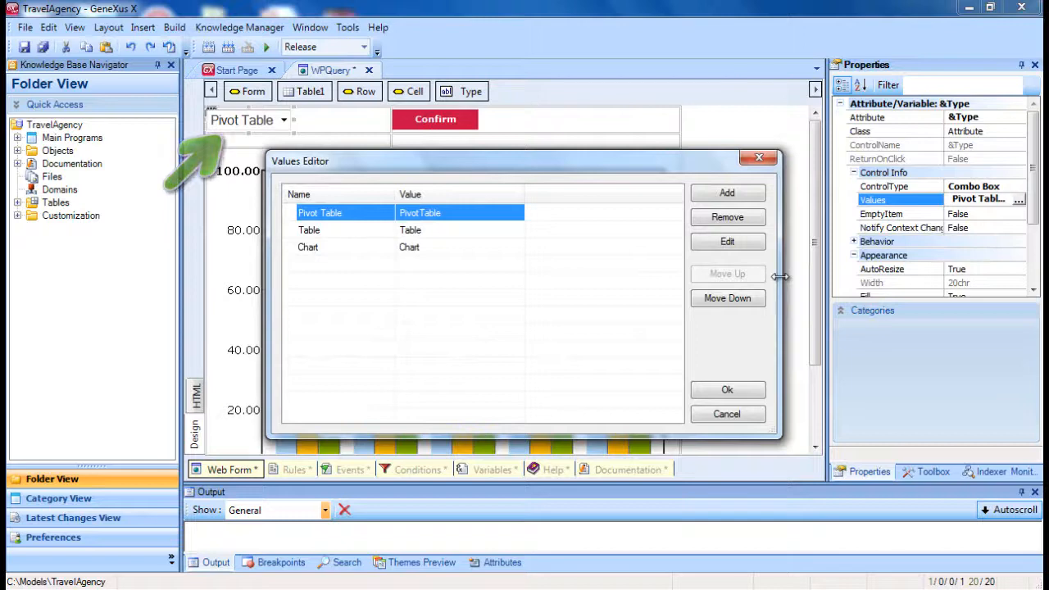
click(758, 158)
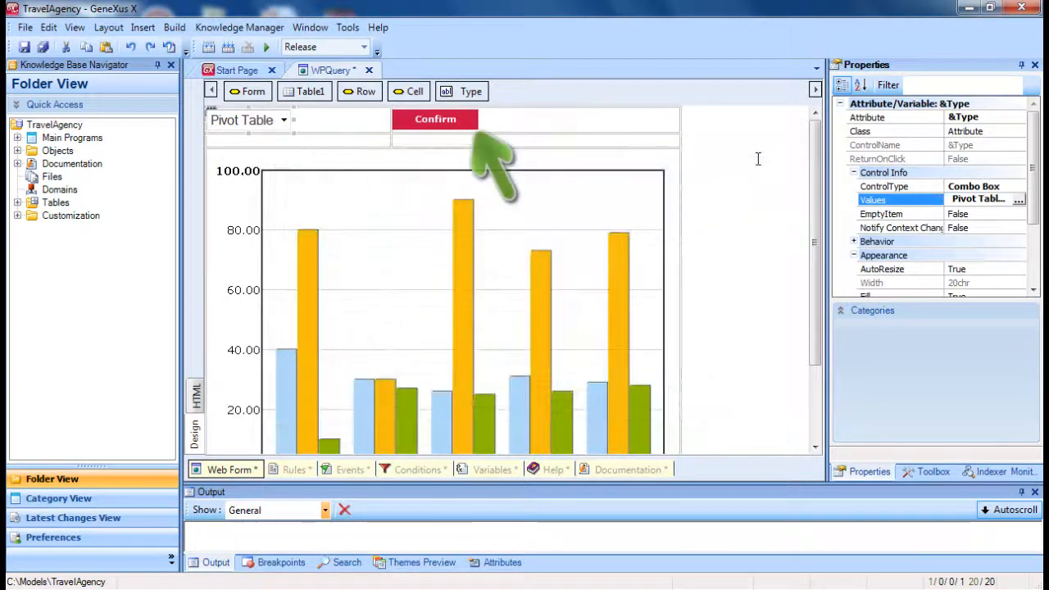
click(435, 119)
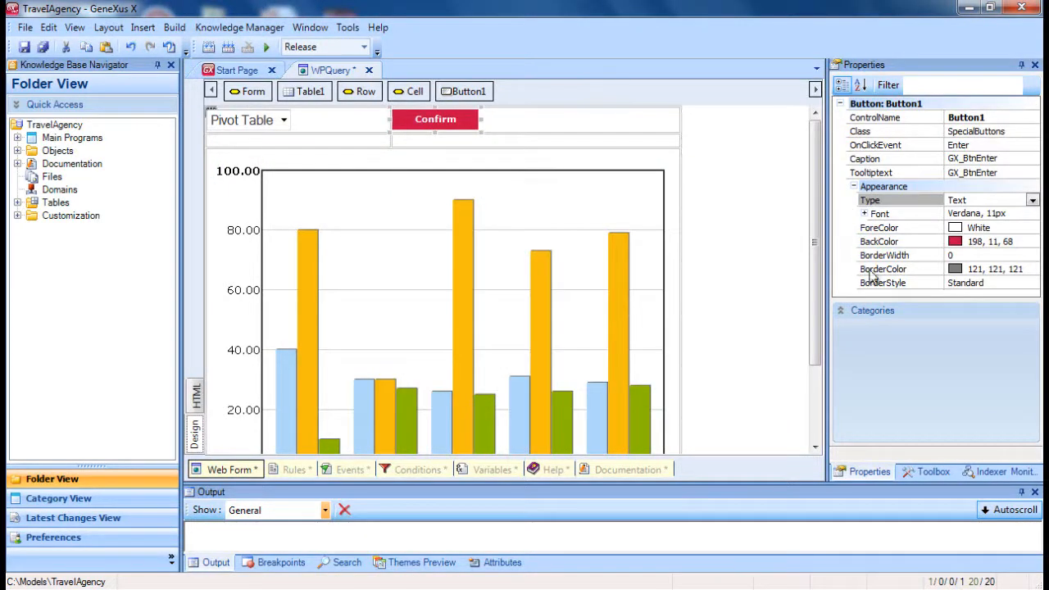
double_click(448, 123)
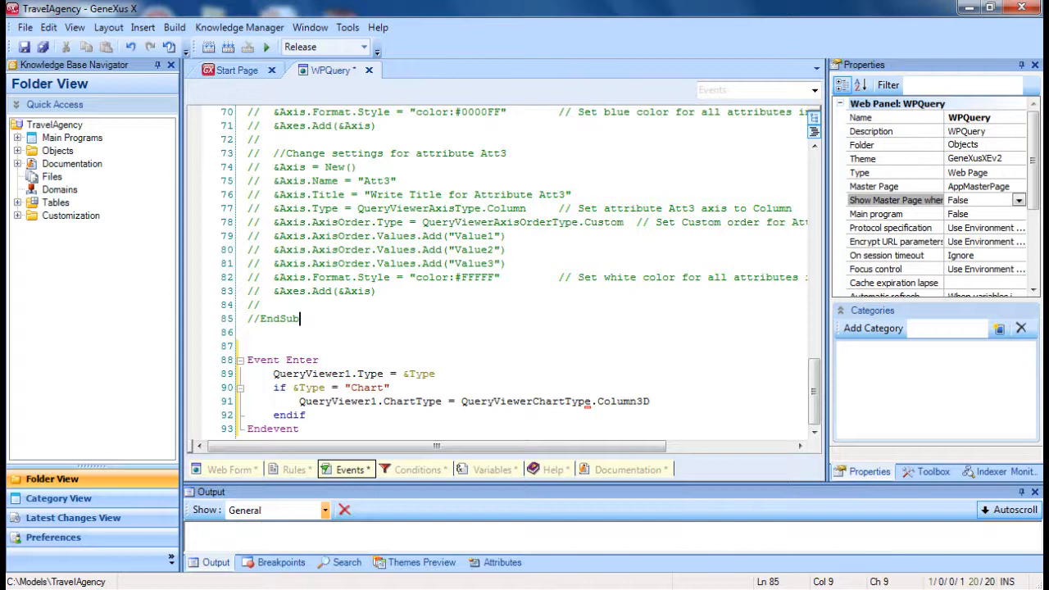
Run the application's WPQuery page in the browser and move City Name to the pivot table's columns.
key(F5)
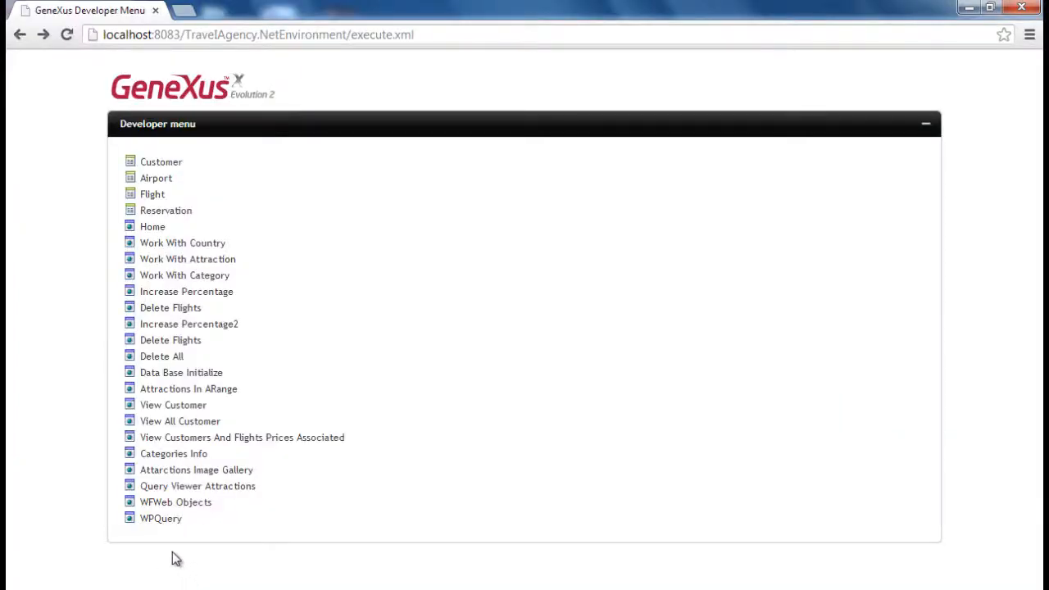
click(165, 520)
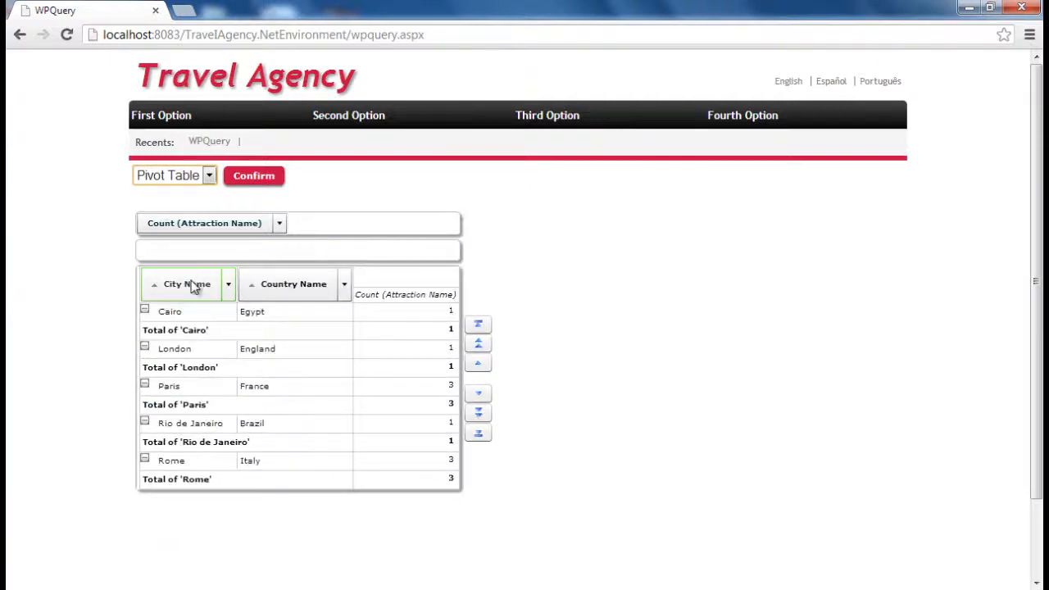
drag(193, 285, 401, 283)
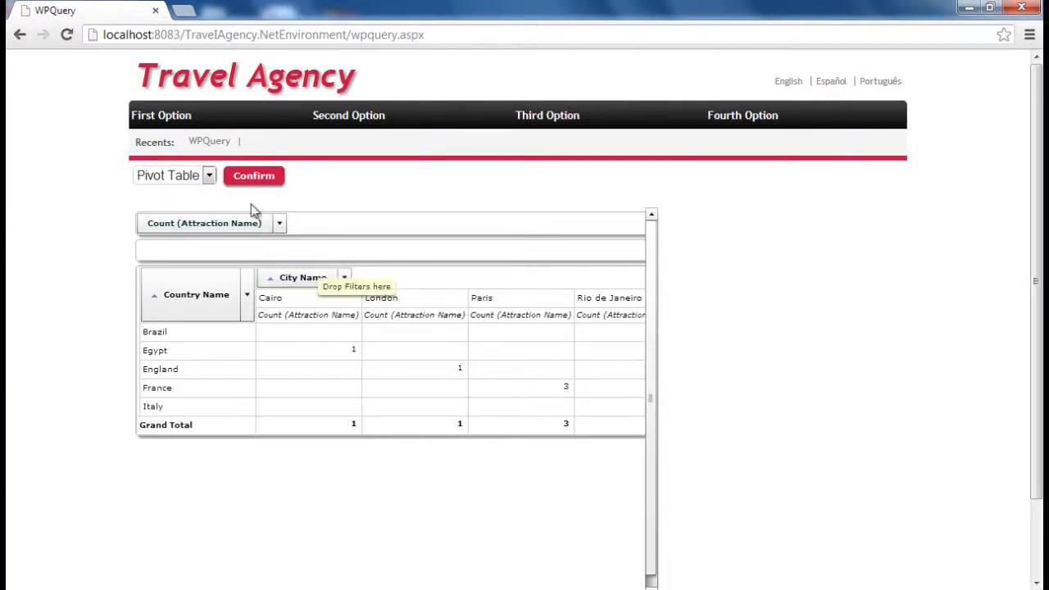
Display the query results on the WPQuery page as a Table.
click(209, 174)
click(188, 221)
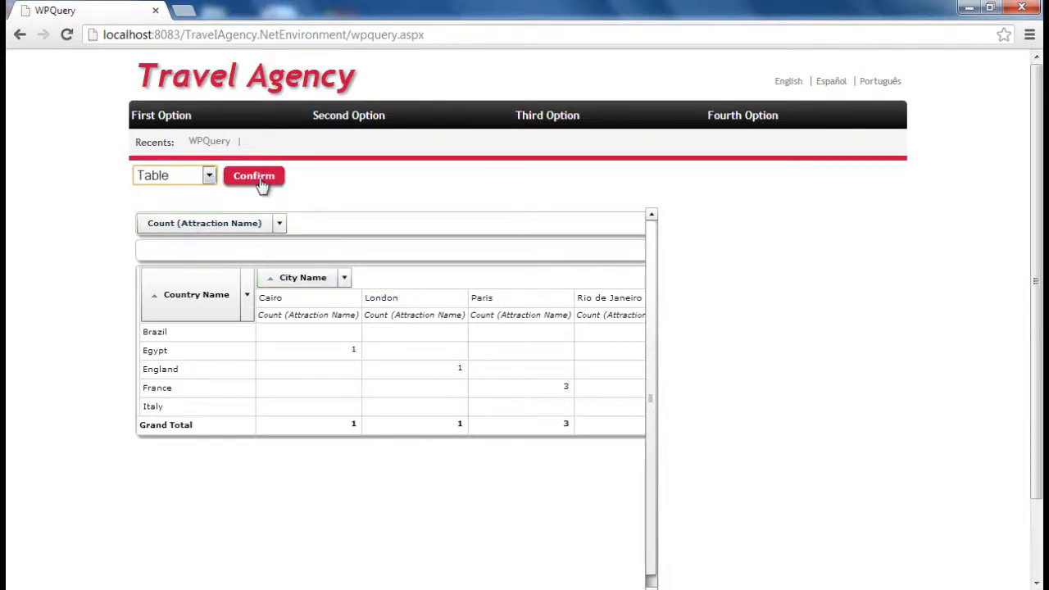
click(260, 182)
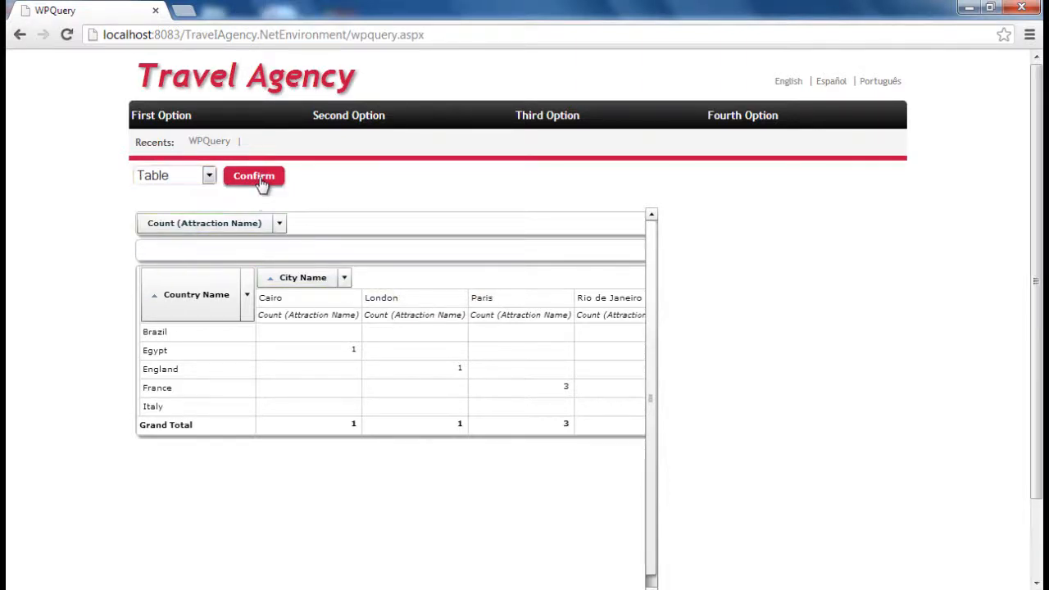
Display the query results on the WPQuery page as a Chart.
click(209, 175)
click(184, 245)
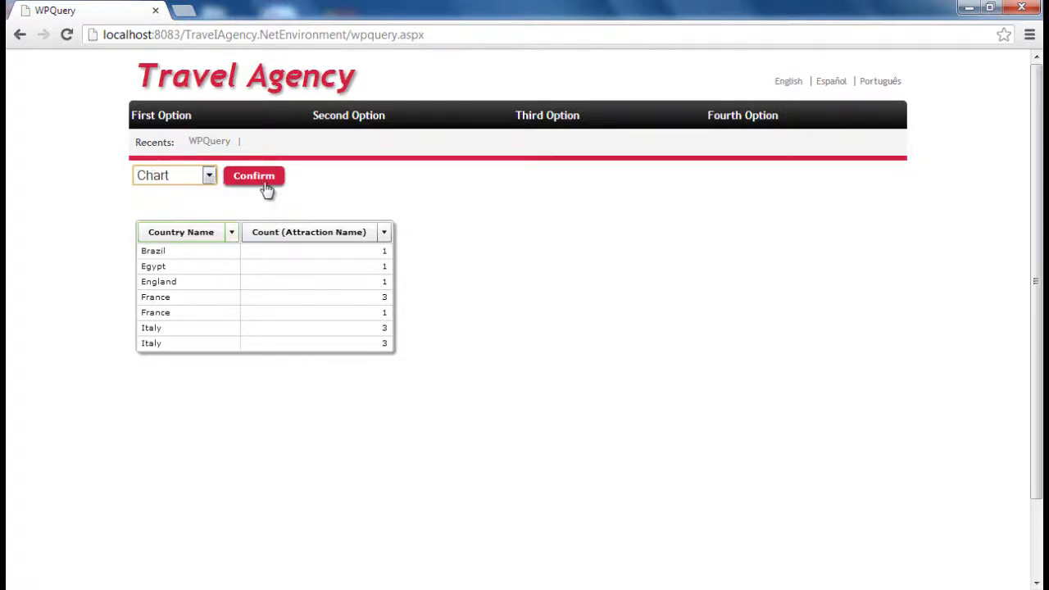
click(261, 182)
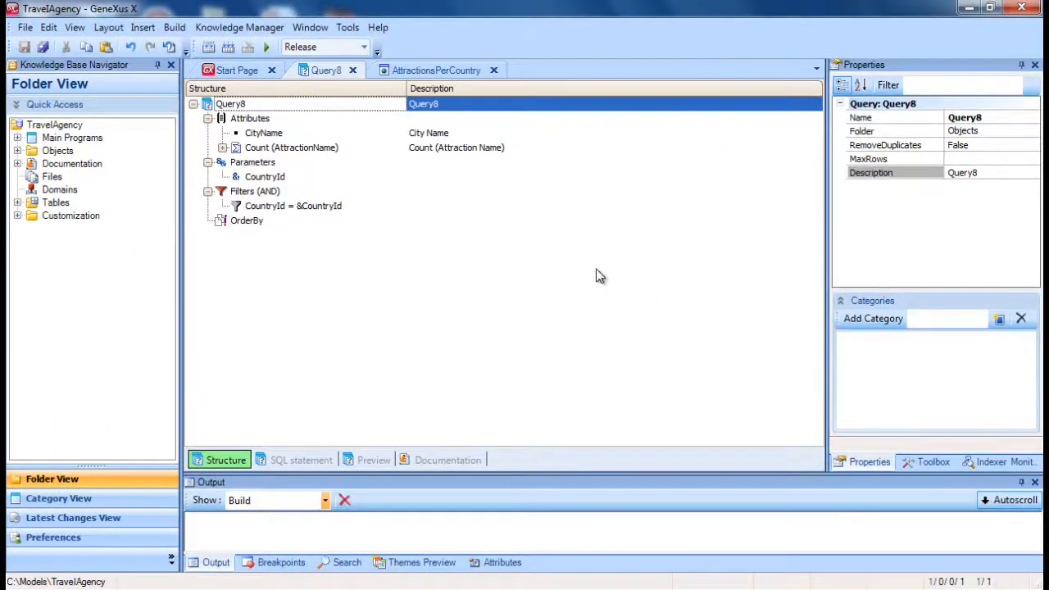
In the AttractionsPerCountry web panel, review the control type of &CountryId and the Parameters property of QueryViewer1.
click(432, 74)
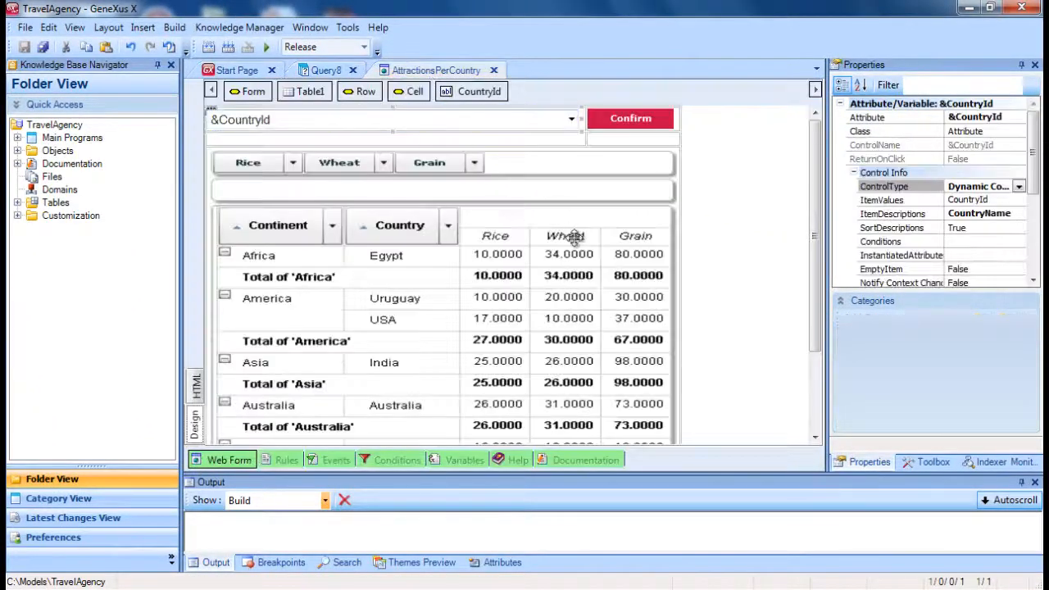
click(336, 125)
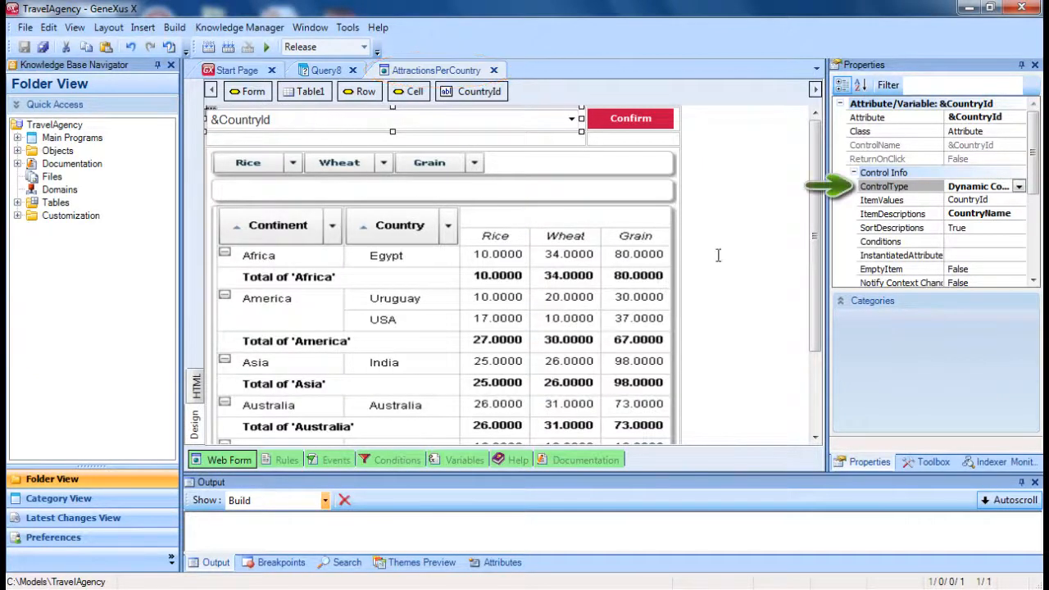
click(866, 188)
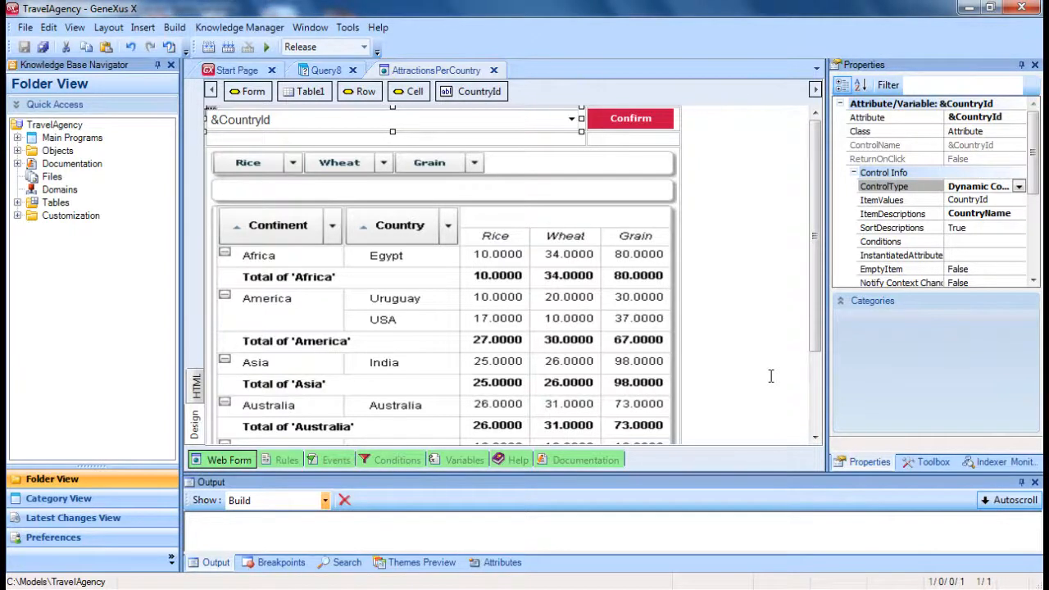
click(613, 324)
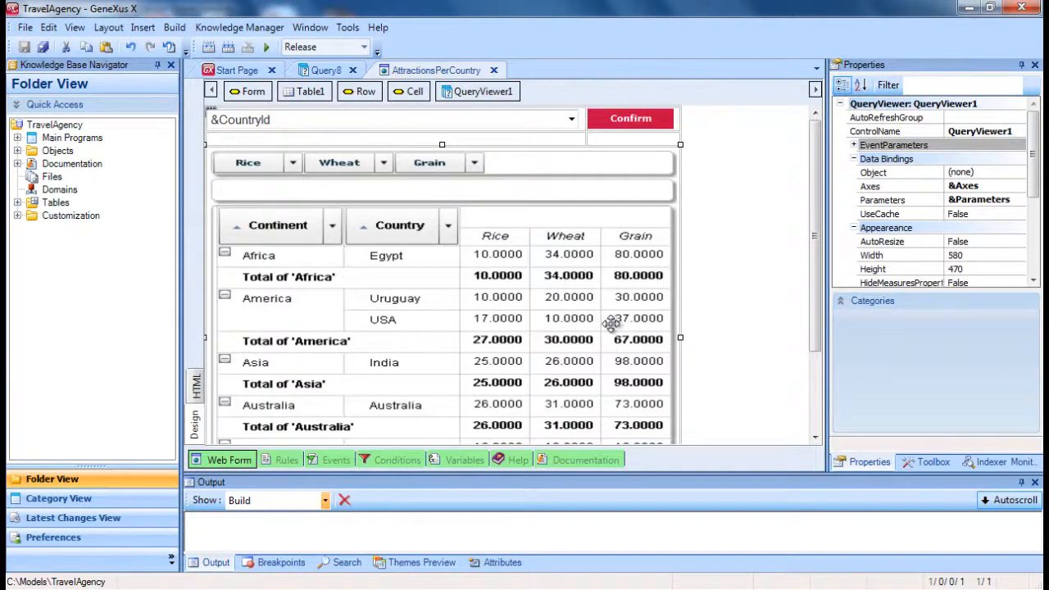
click(857, 203)
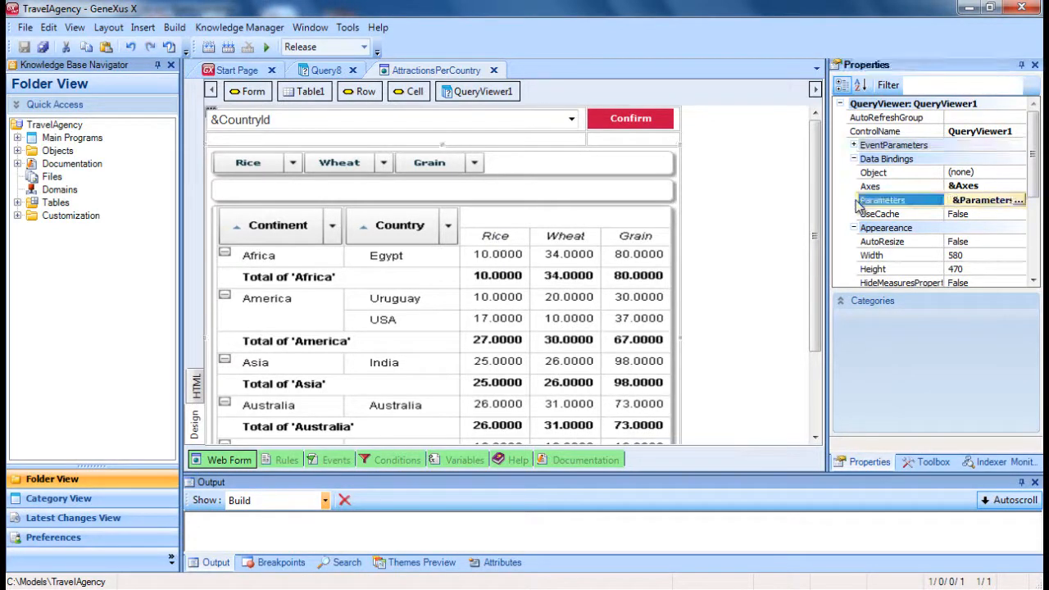
click(547, 266)
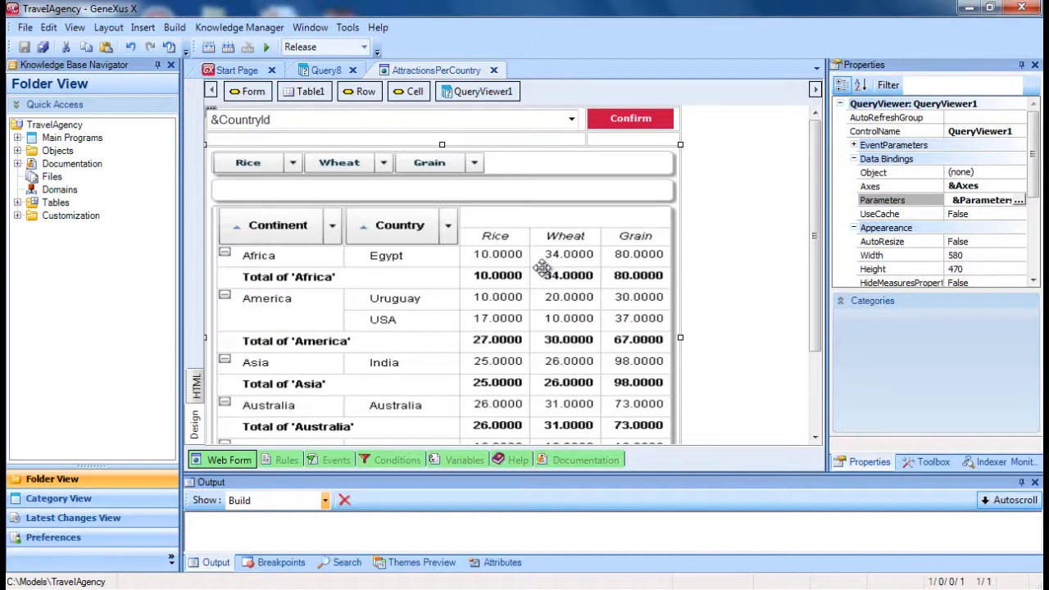
Open the QueryViewerParameters structured data type from the QueryViewer folder to examine its structure.
click(18, 150)
click(33, 189)
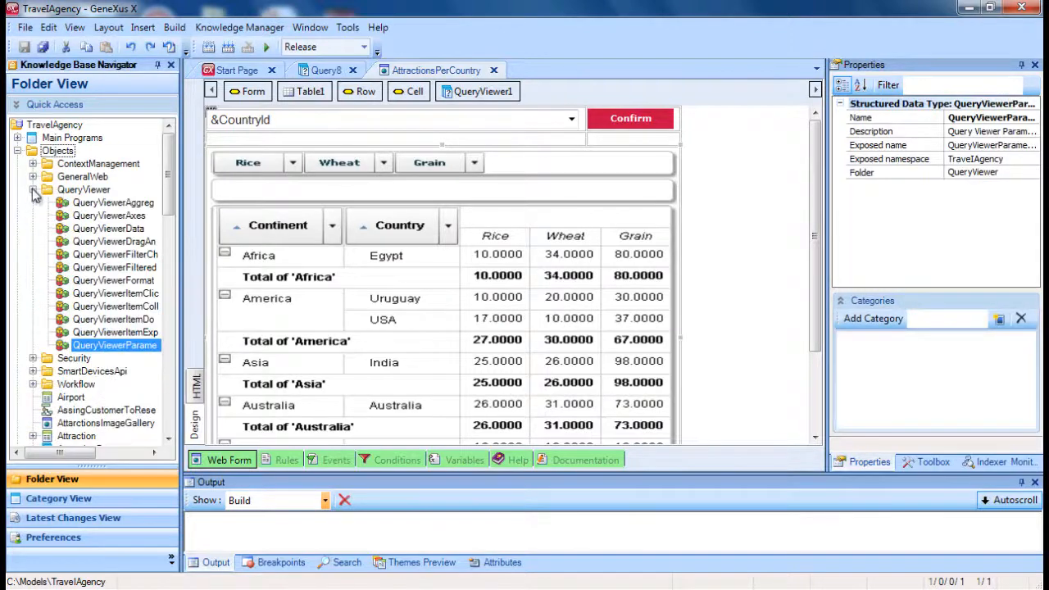
double_click(117, 348)
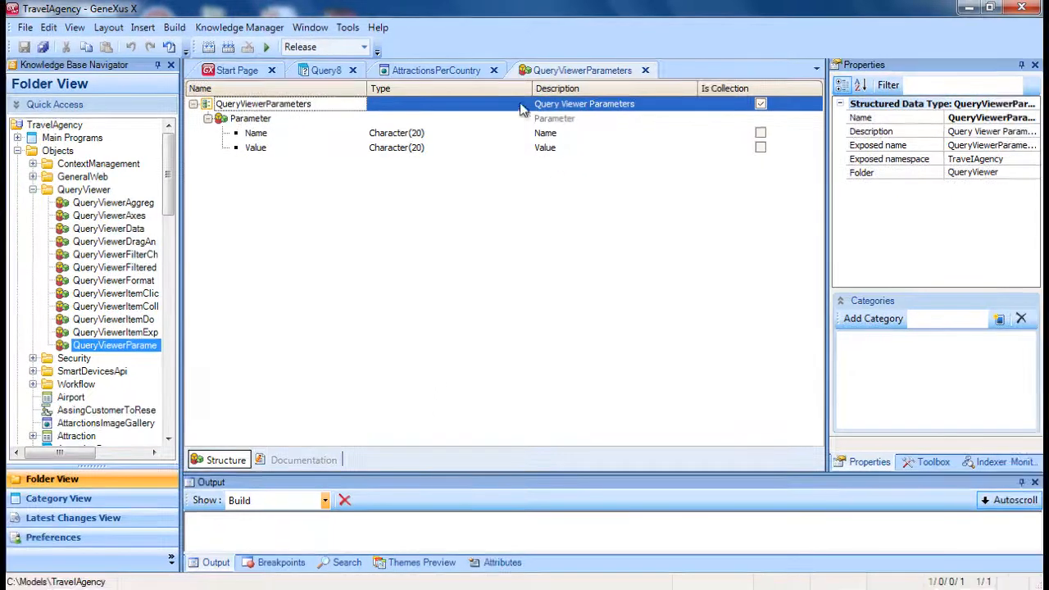
Review the Confirm button's Enter event code in AttractionsPerCountry and the web panel's variable definitions.
click(449, 69)
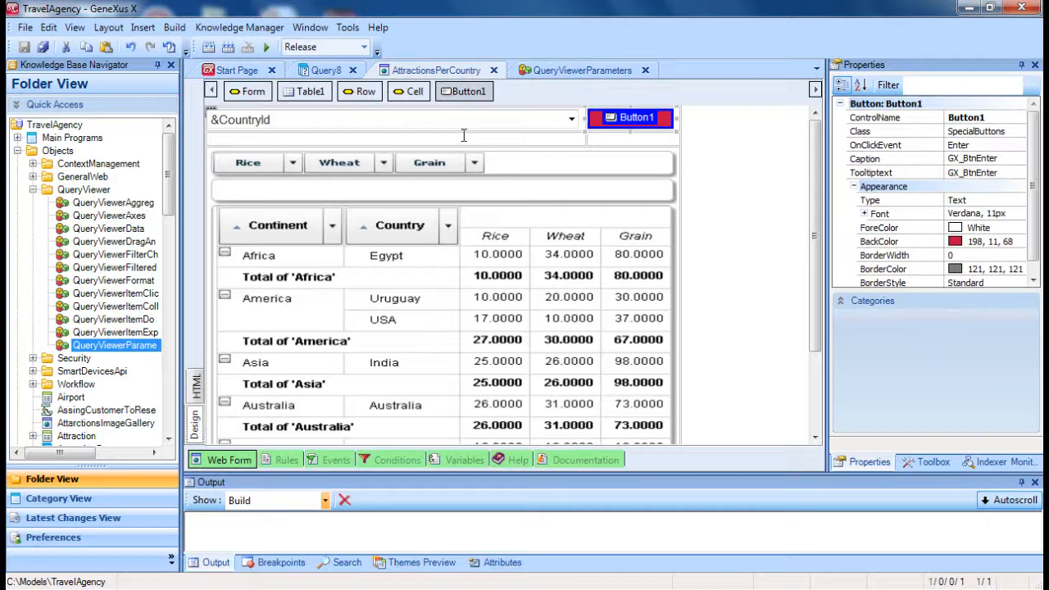
double_click(616, 124)
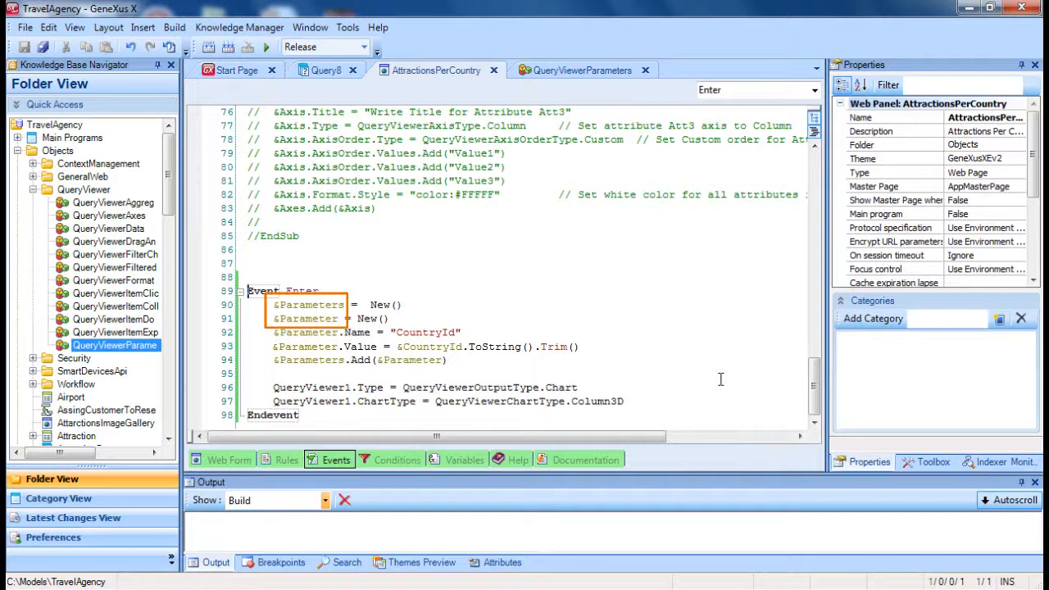
click(464, 460)
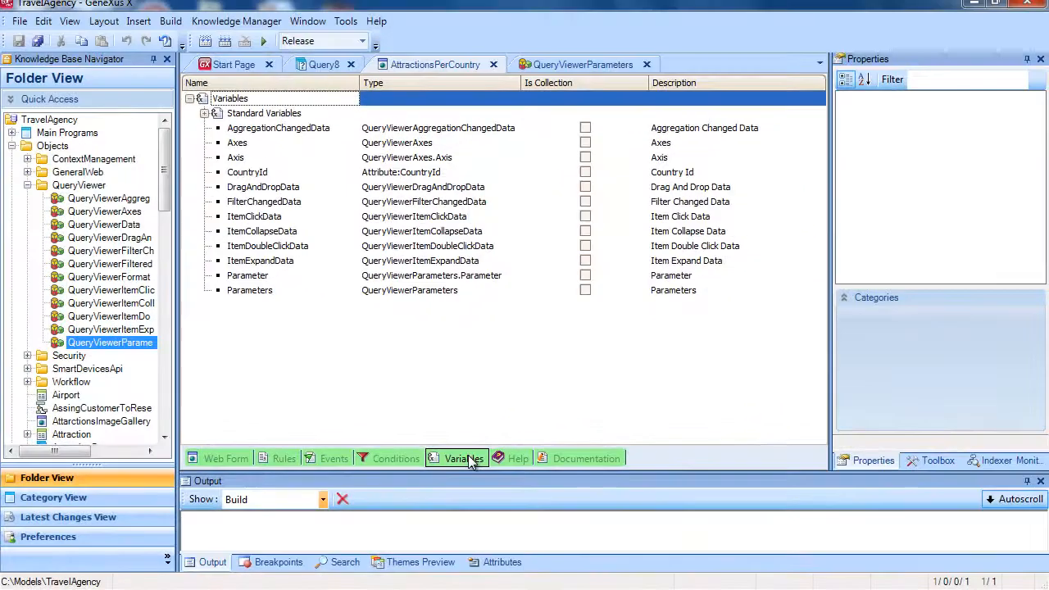
Add the line QueryViewer1.ObjectName = "Query8" to the Enter event, below &Parameters.Add(&Parameter).
click(343, 461)
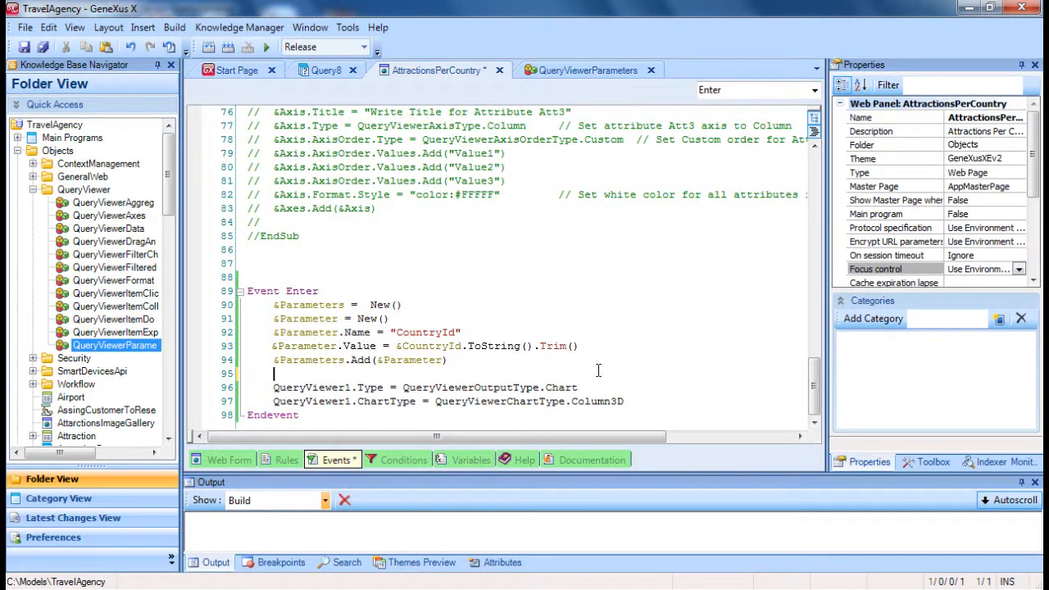
click(223, 464)
text(Q)
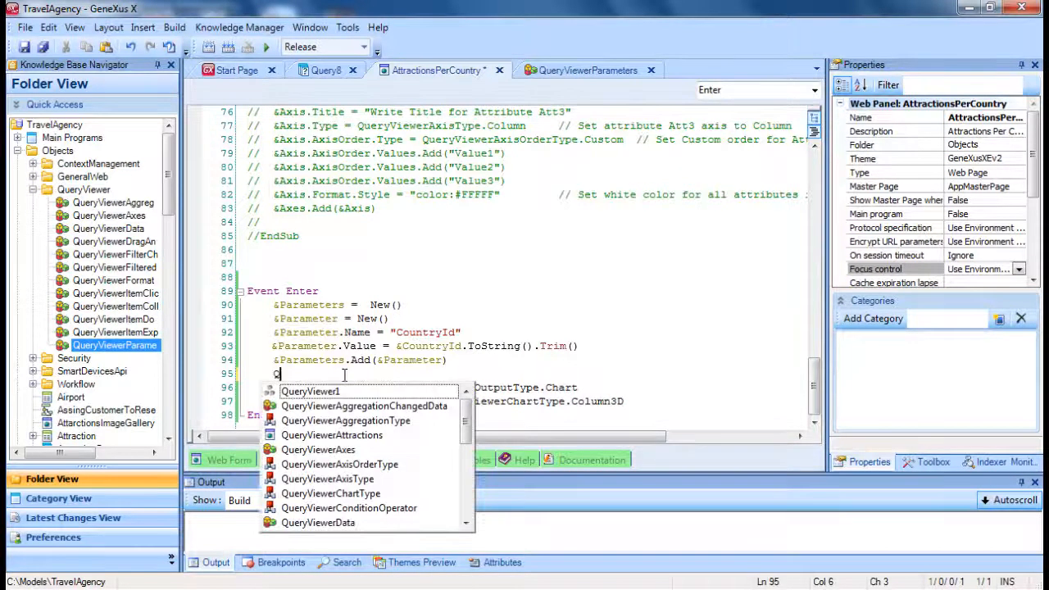
double_click(332, 391)
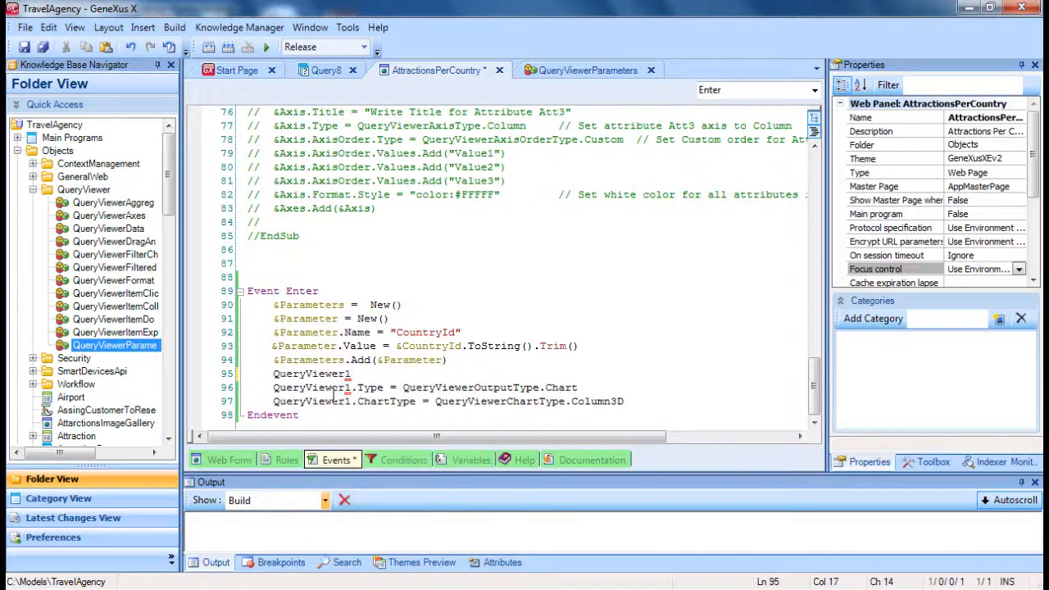
text(.ob)
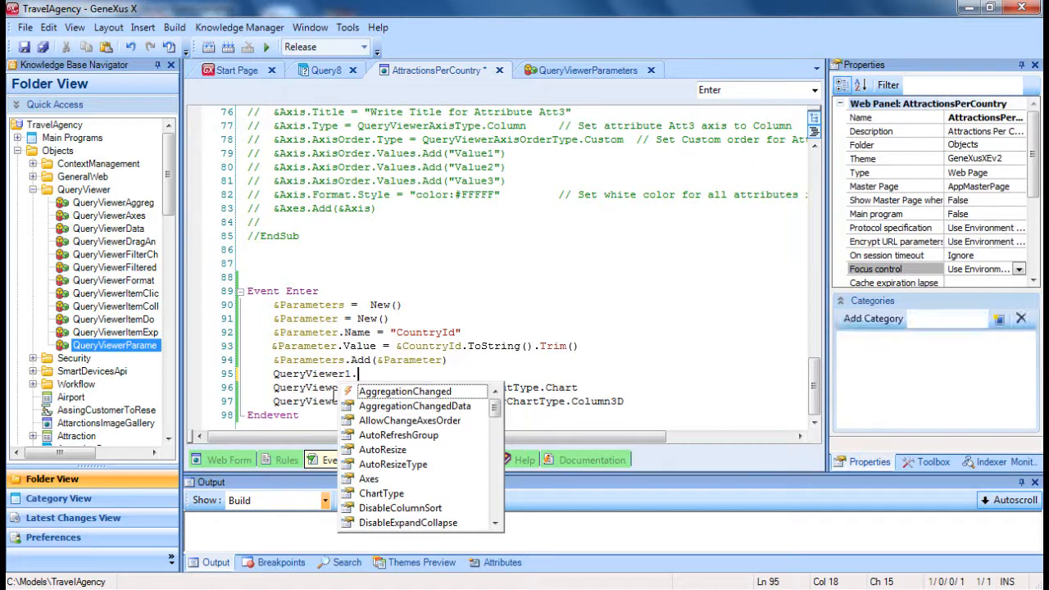
key(Return)
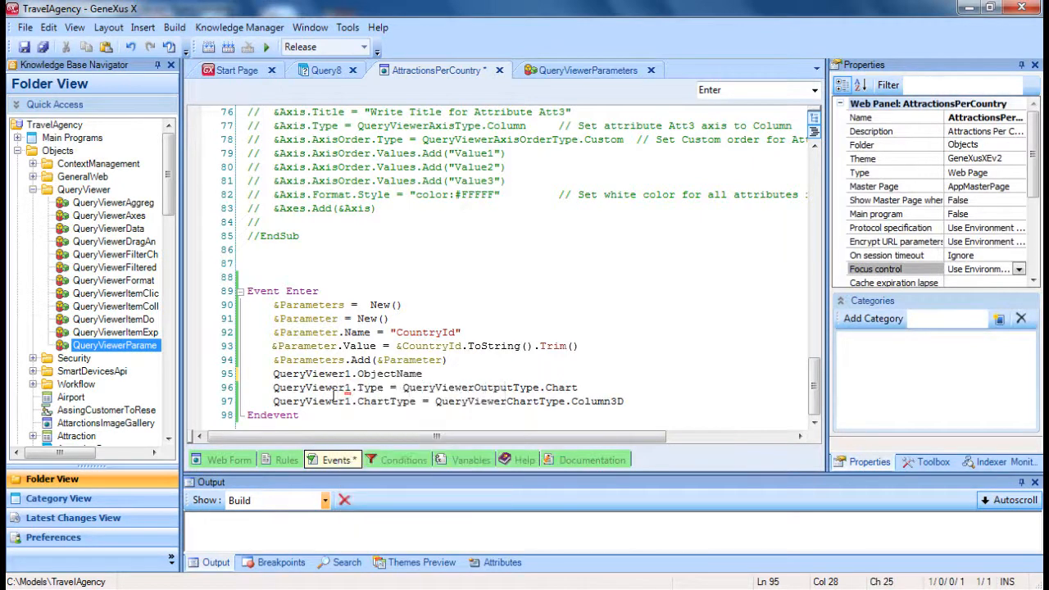
text(= "Query8")
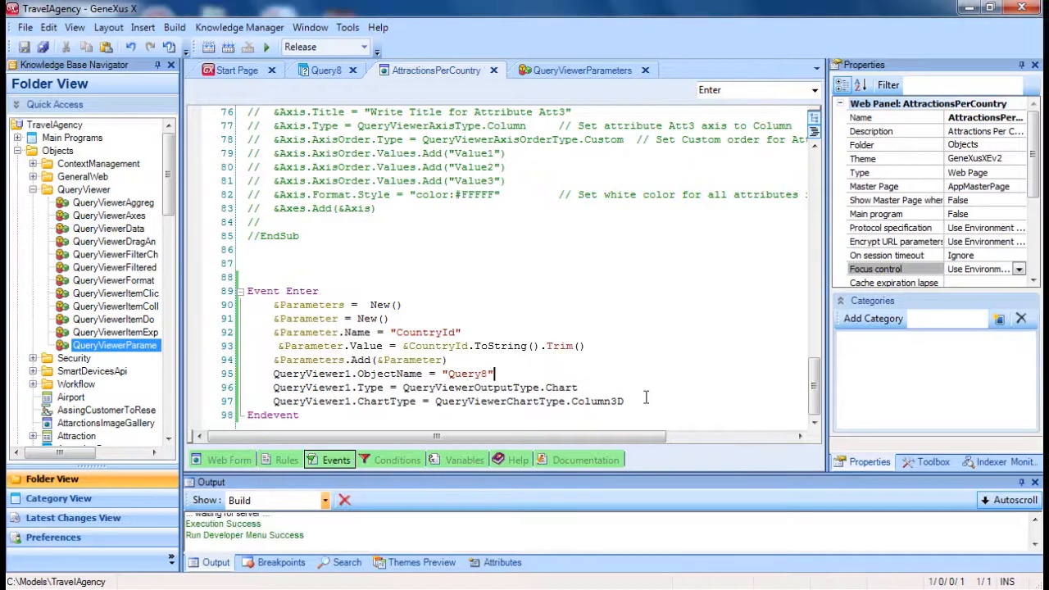
Run the application, open the Attractions Per Country page and display the chart for France.
key(F5)
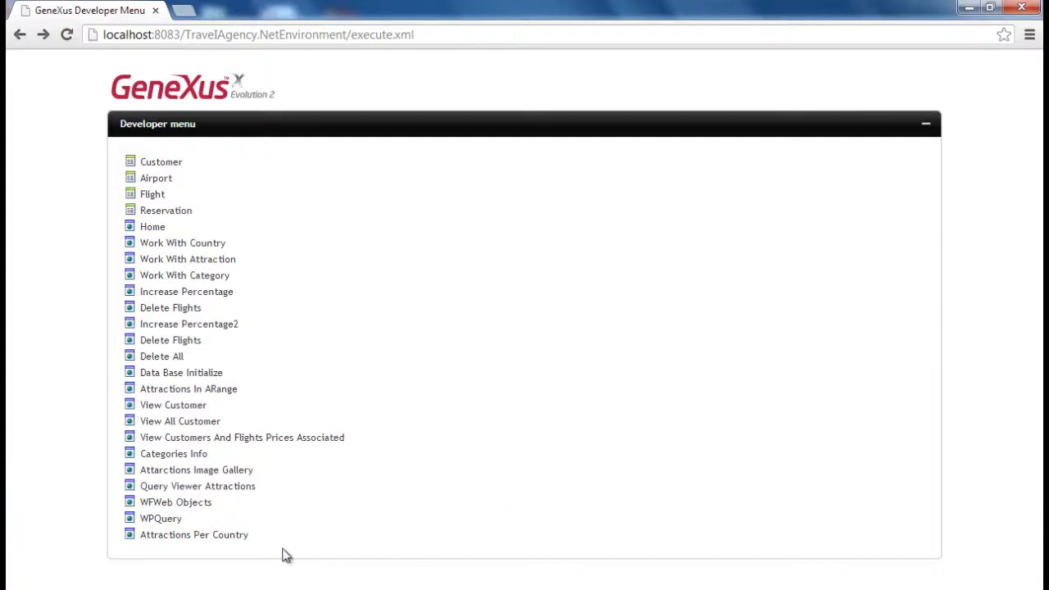
click(232, 537)
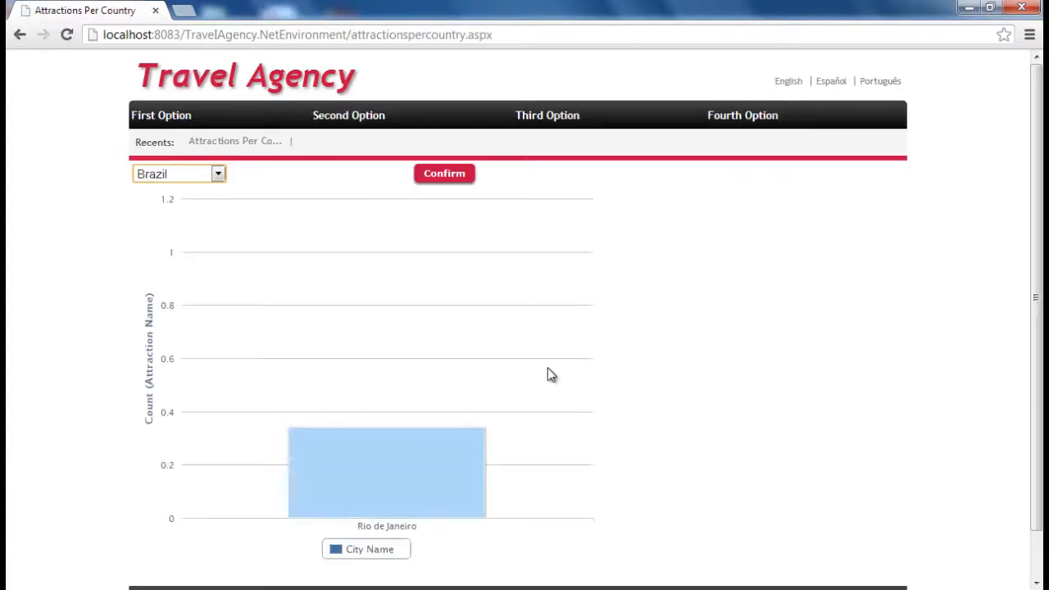
click(218, 174)
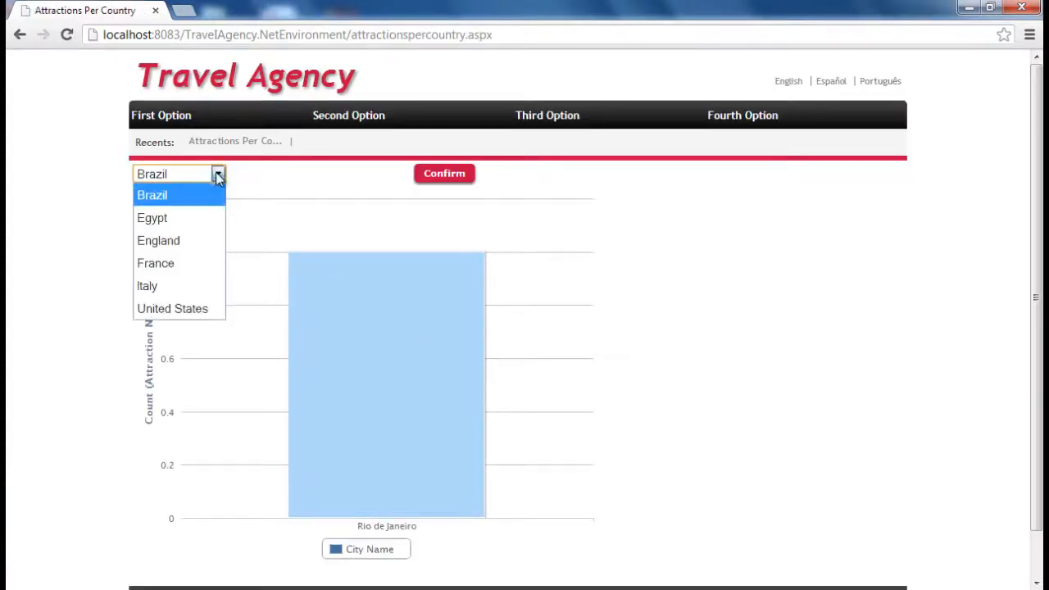
click(207, 263)
click(433, 176)
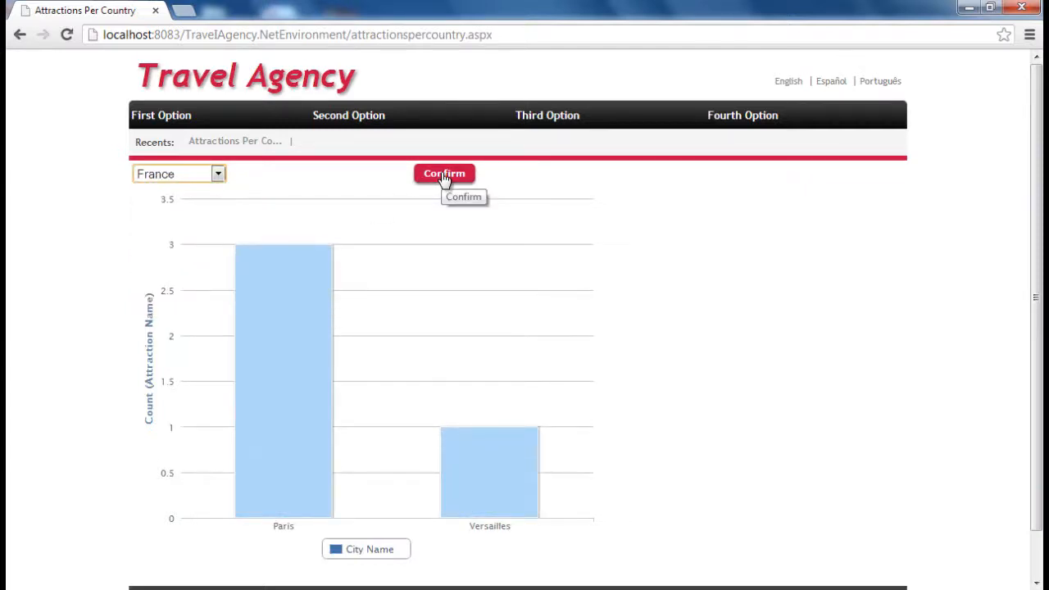
Display the Attractions Per Country chart for Italy.
click(220, 174)
click(208, 287)
click(457, 179)
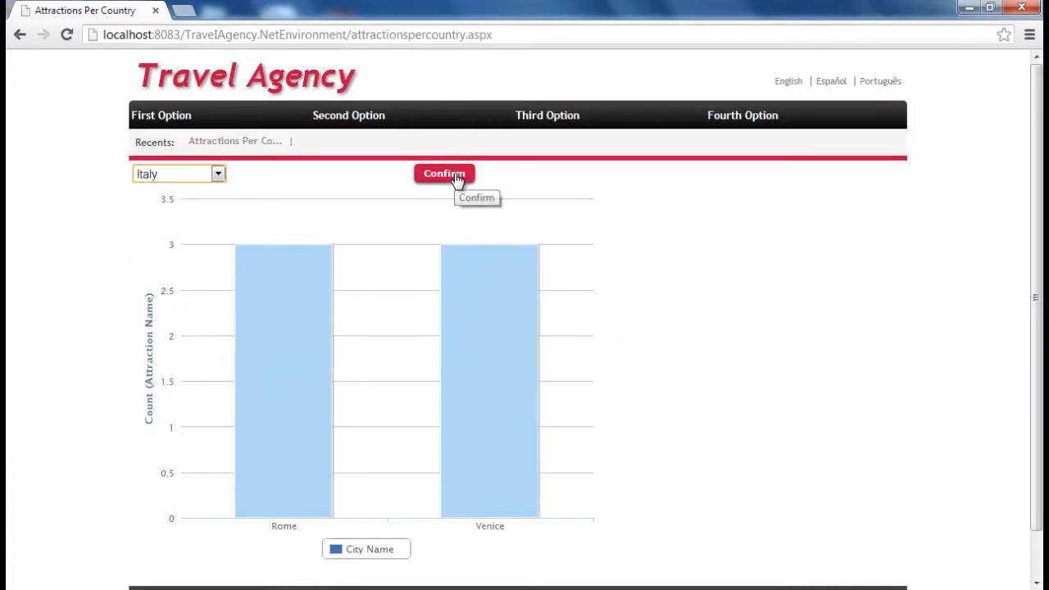